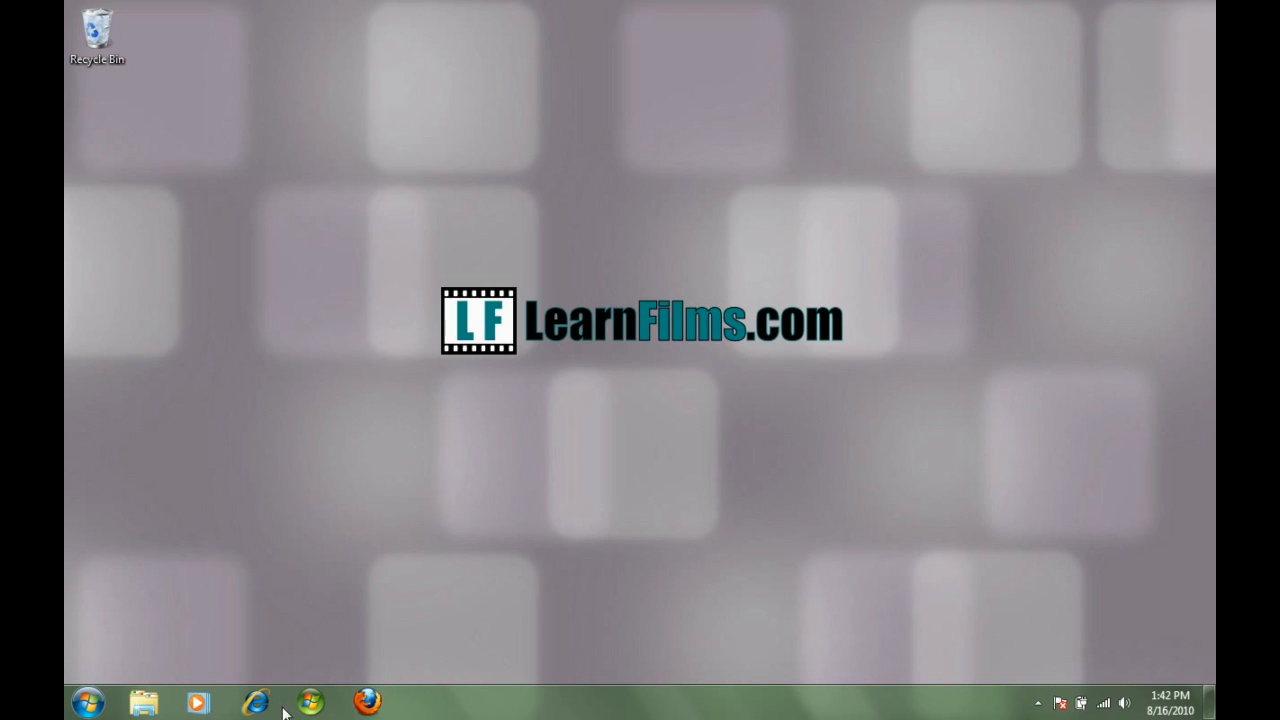
Bring up the Start menu from the taskbar
{"action": "left_click", "coordinate": [88, 703]}
Launch Mozilla Firefox from the All Programs list
{"action": "left_click", "coordinate": [123, 625]}
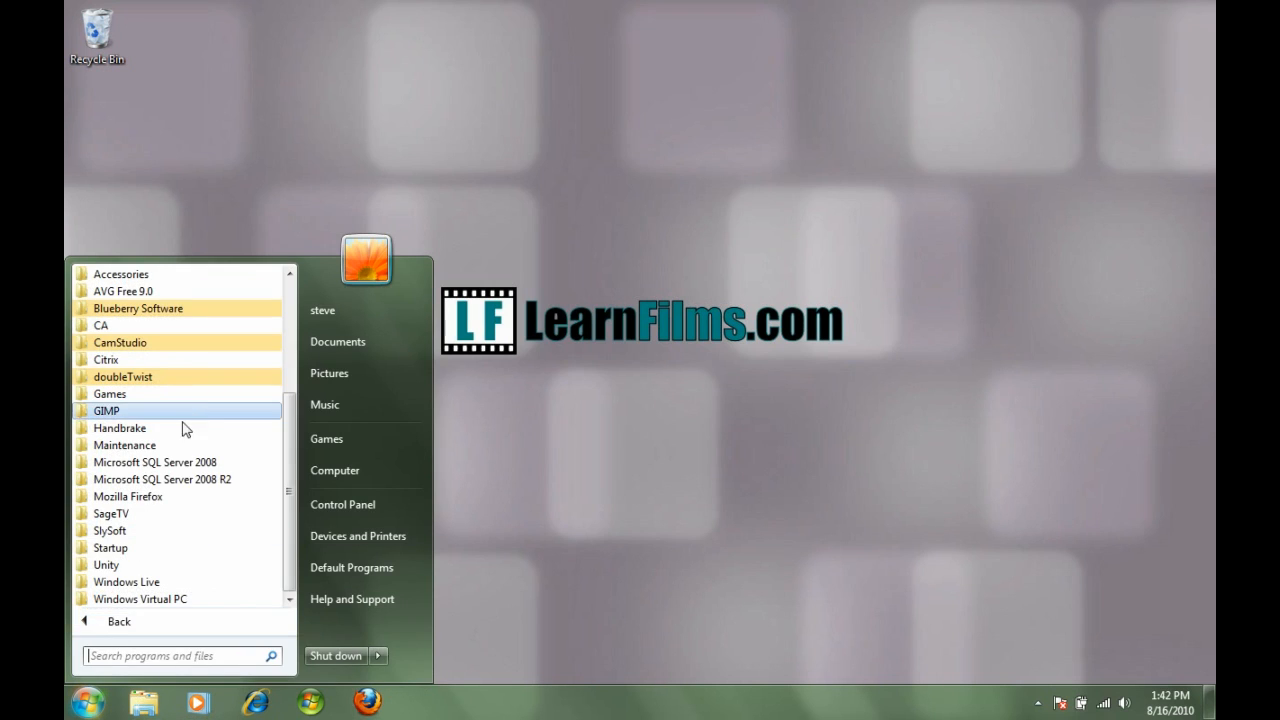
{"action": "left_click", "coordinate": [128, 496]}
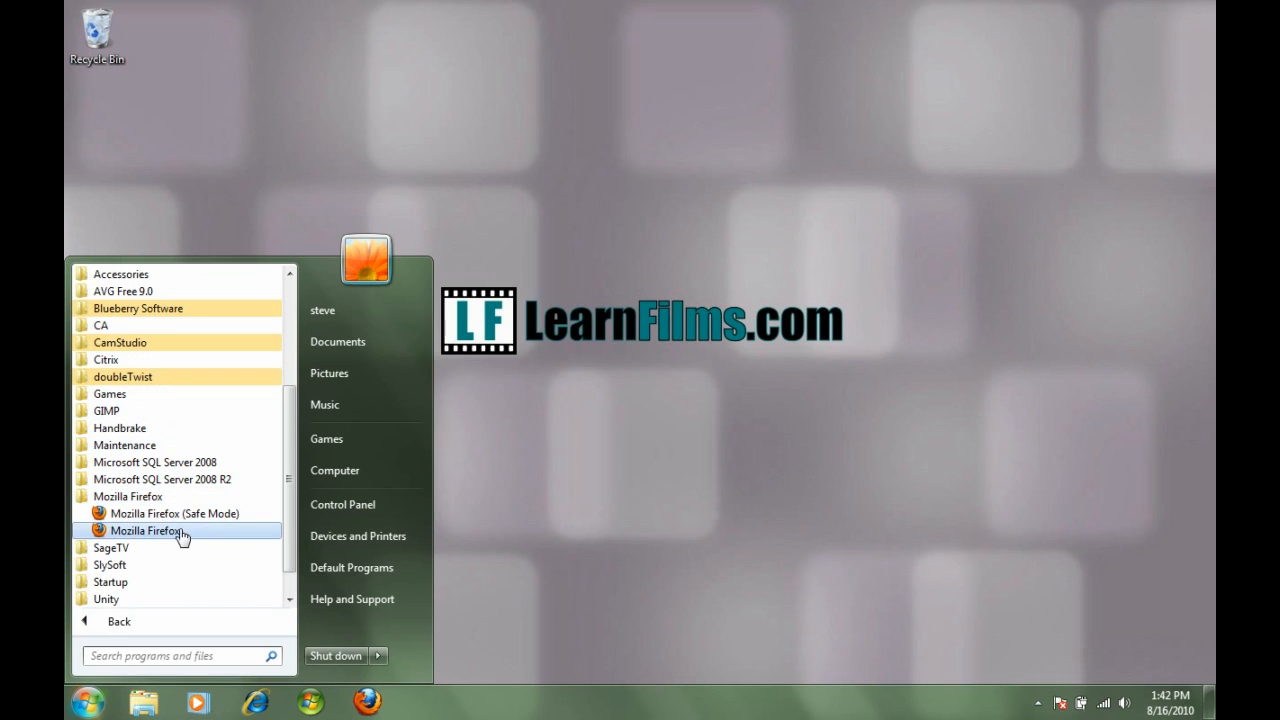
{"action": "left_click", "coordinate": [147, 531]}
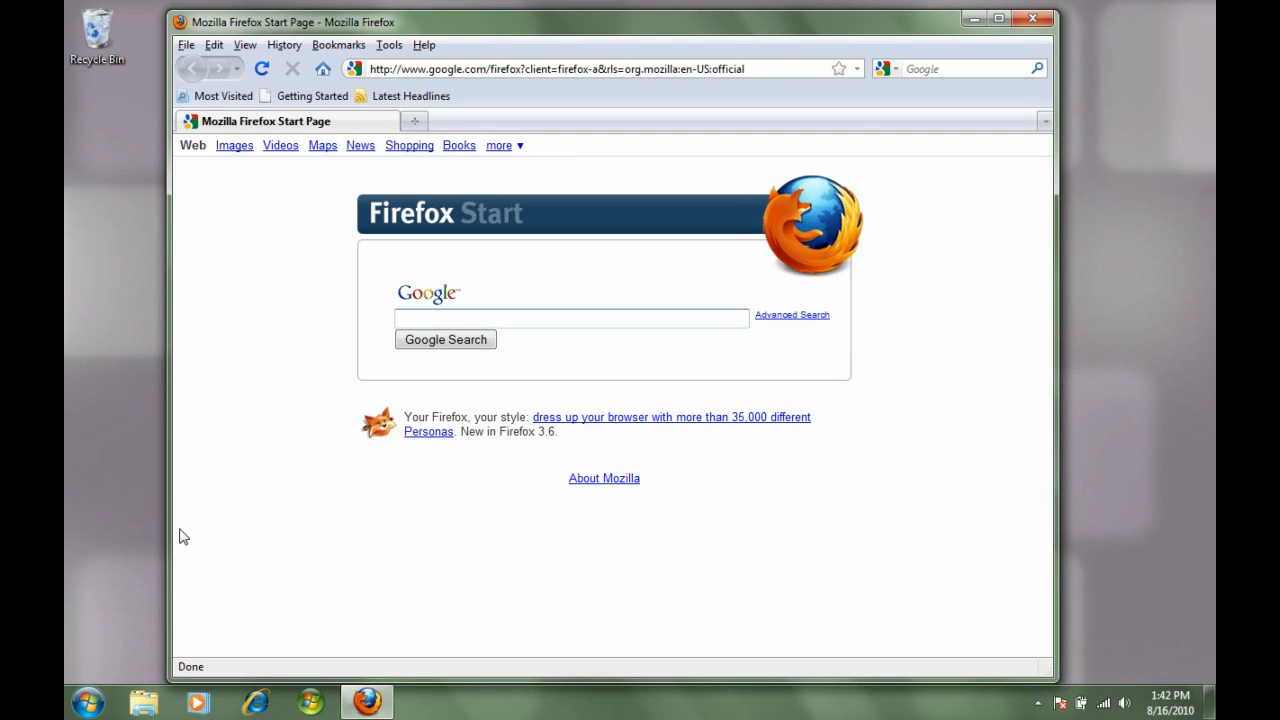
{"action": "type", "text": "putty"}
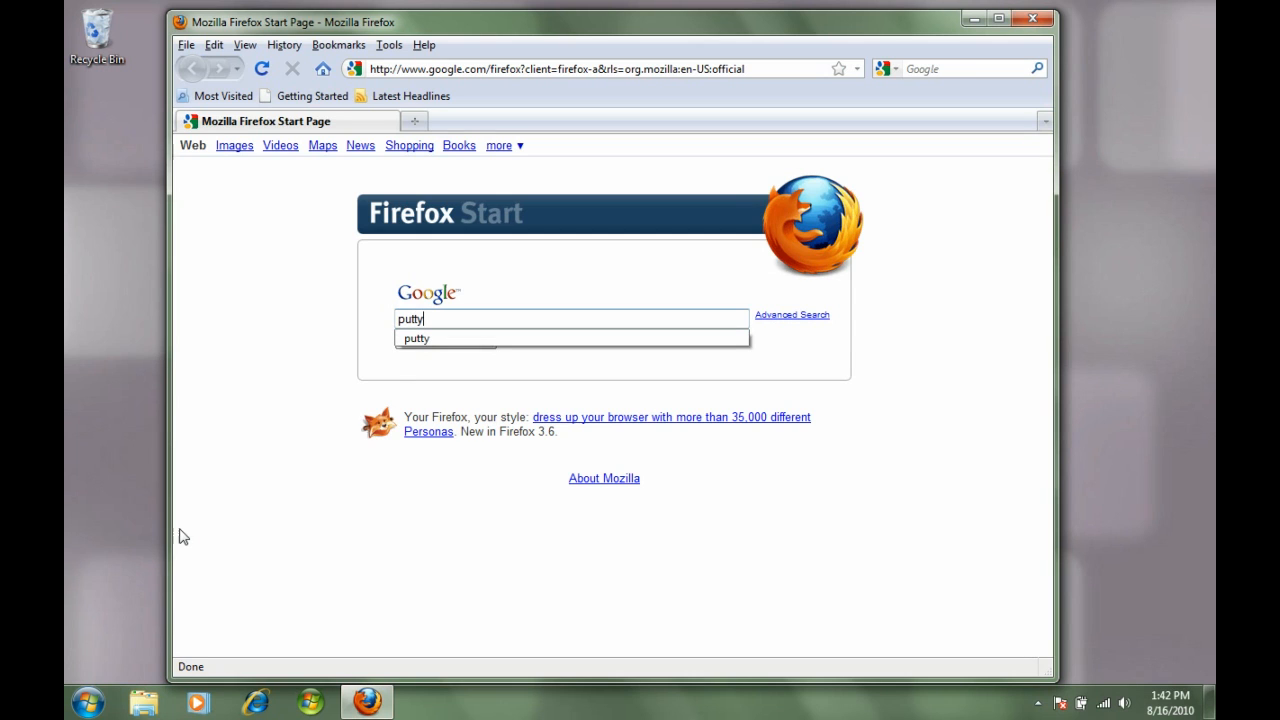
Search Google for putty and go to the PuTTY Download Page result
{"action": "key", "text": "Return"}
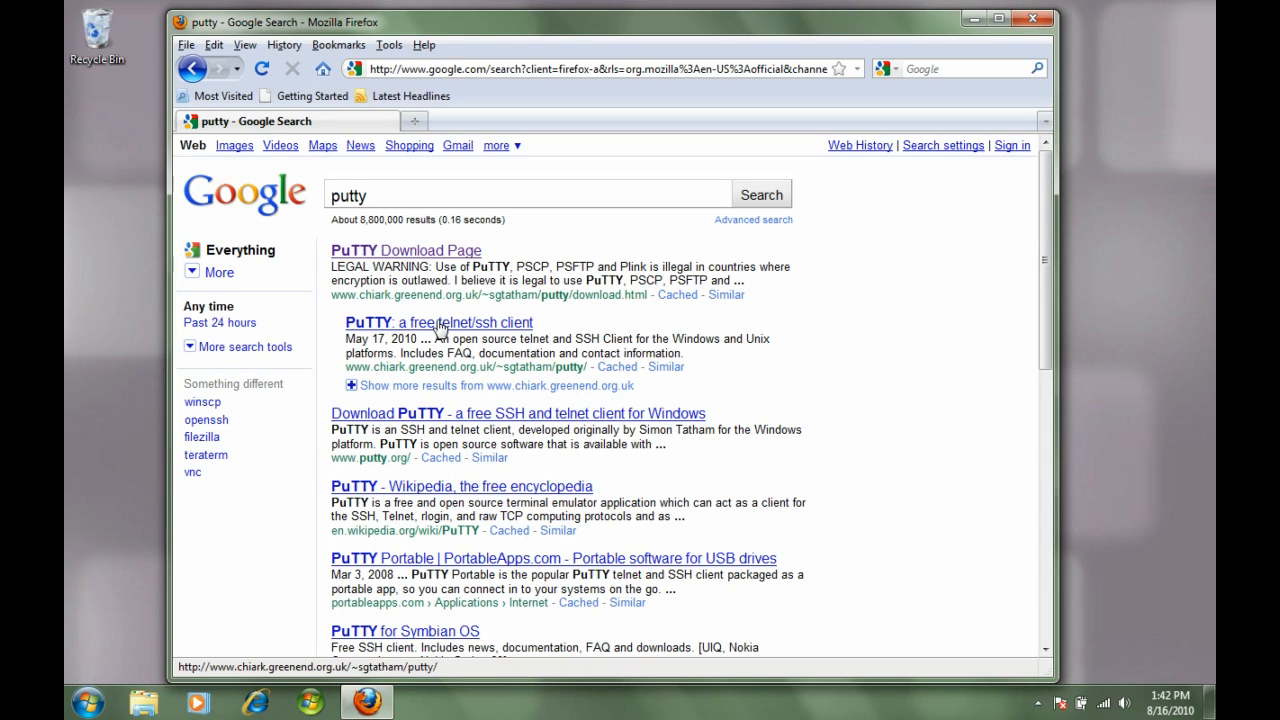
{"action": "left_click", "coordinate": [414, 256]}
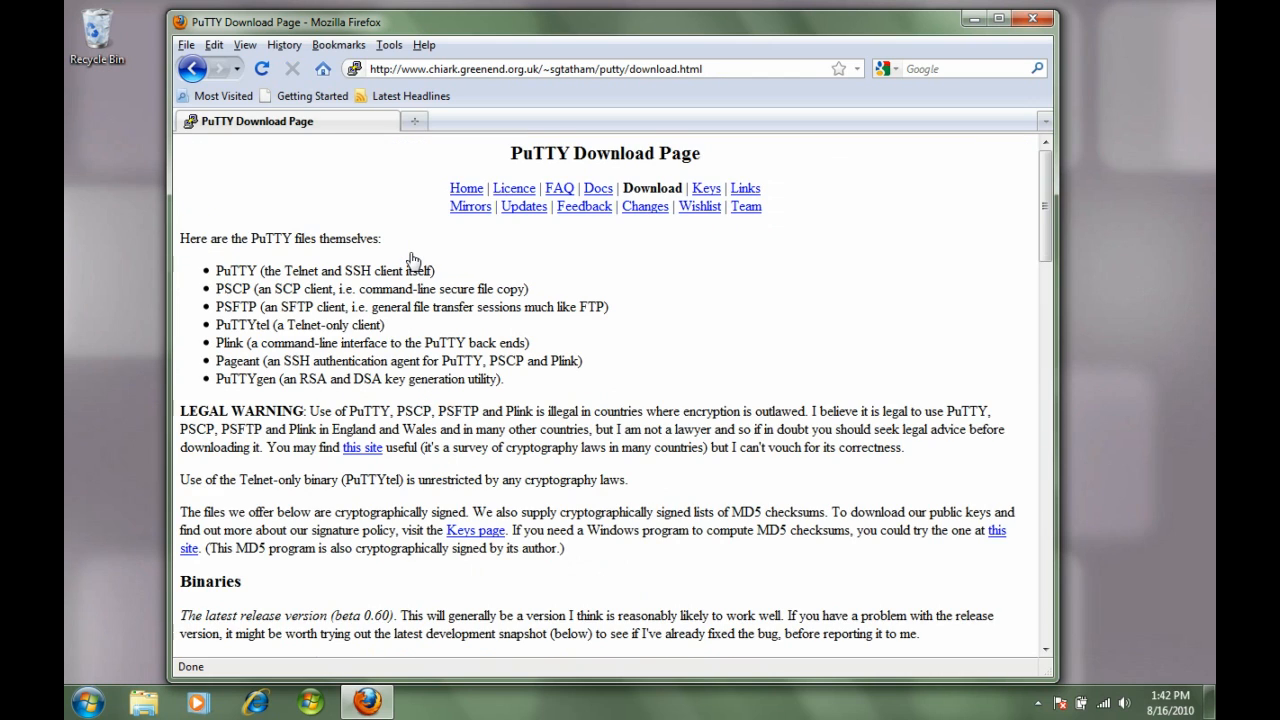
{"action": "scroll", "coordinate": [480, 360], "scroll_direction": "down", "scroll_amount": 5}
{"action": "scroll", "coordinate": [480, 360], "scroll_direction": "down", "scroll_amount": 3}
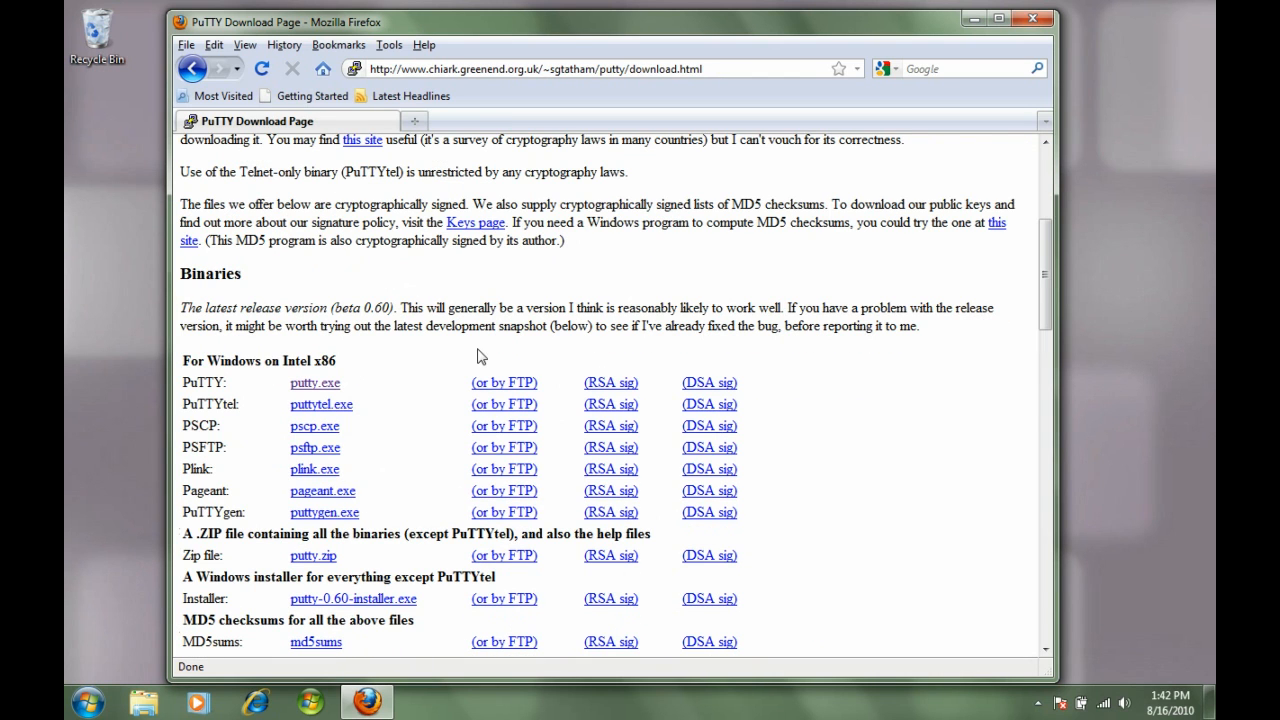
Download putty.exe from the Windows binaries and save it to disk
{"action": "left_click", "coordinate": [316, 383]}
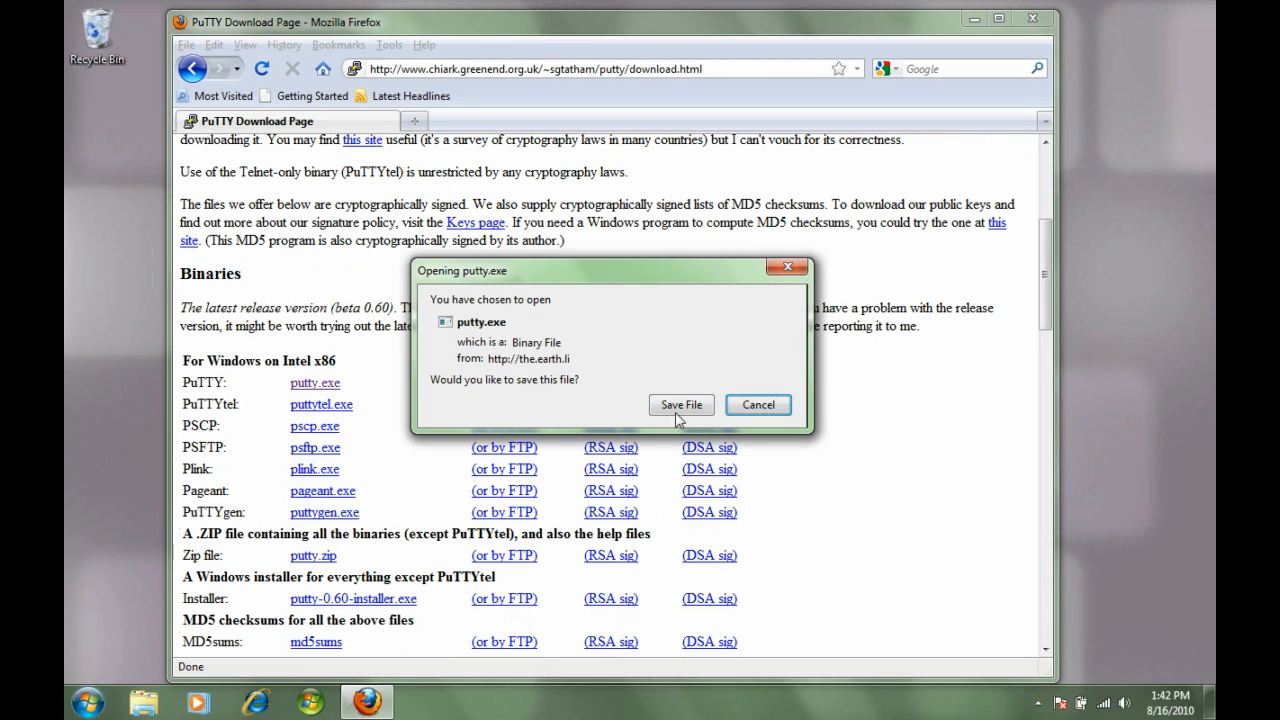
{"action": "left_click", "coordinate": [681, 405]}
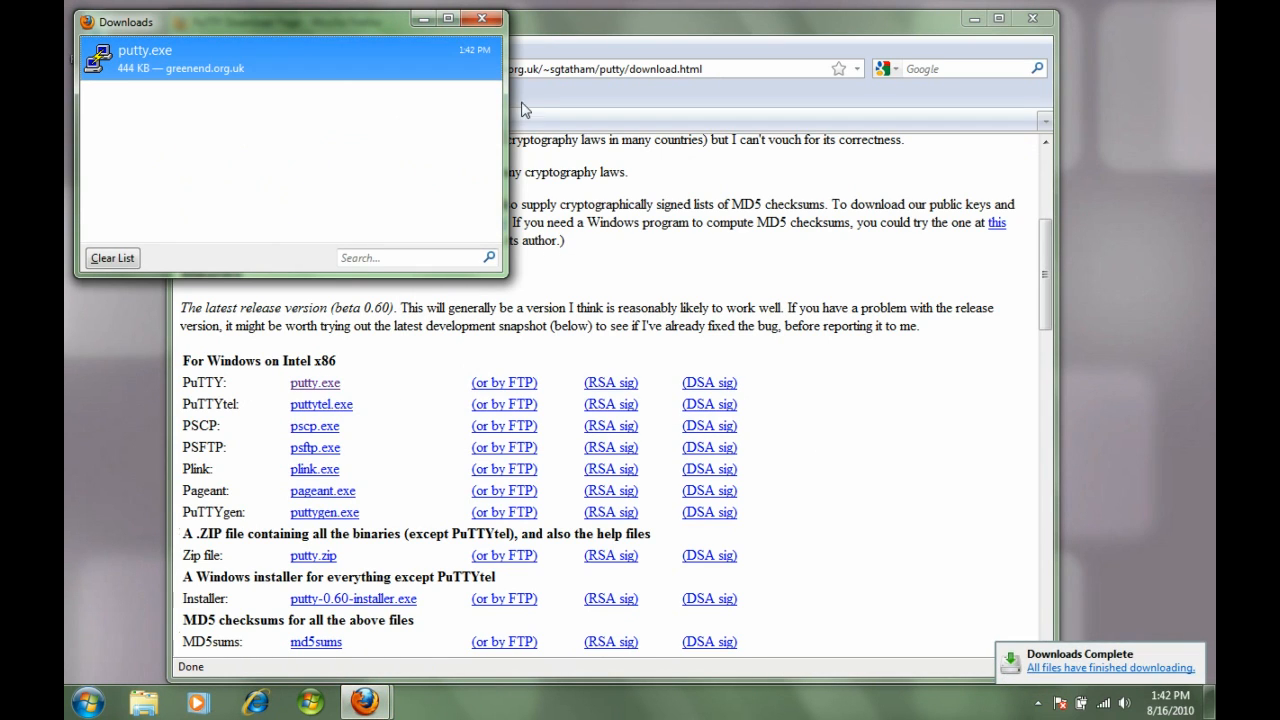
{"action": "left_click", "coordinate": [730, 103]}
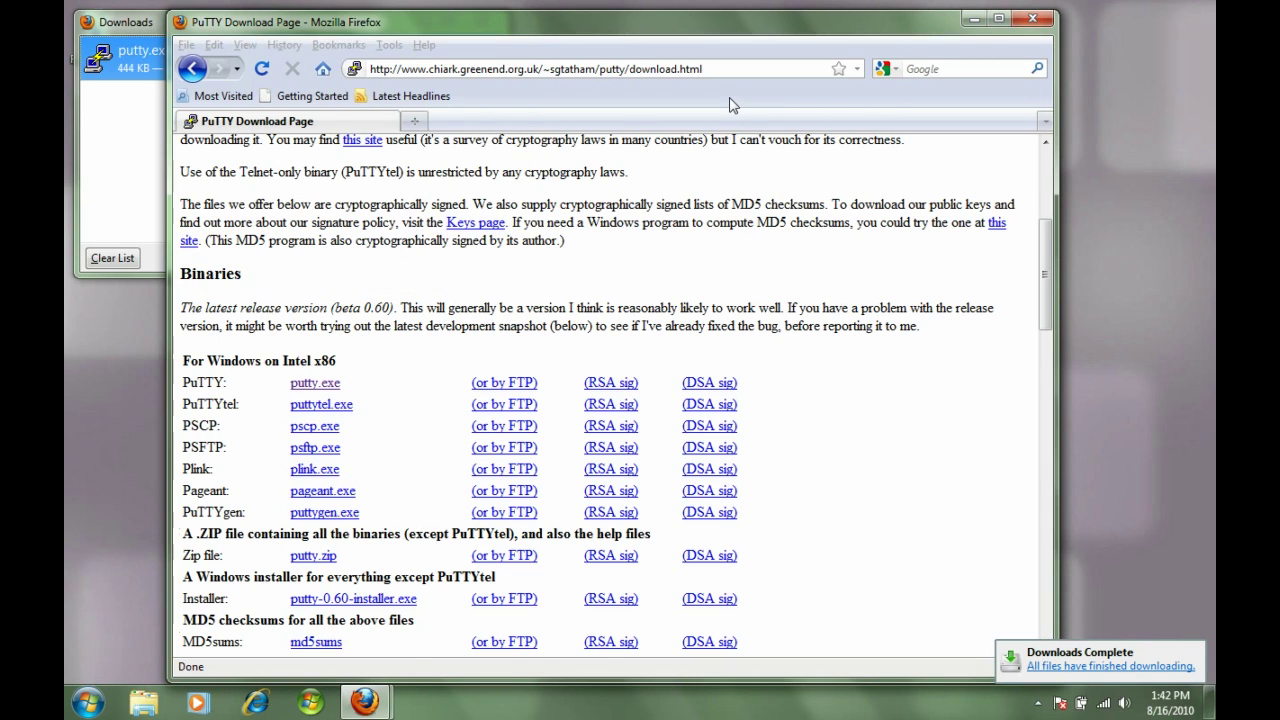
{"action": "left_click", "coordinate": [622, 69]}
{"action": "type", "text": "google."}
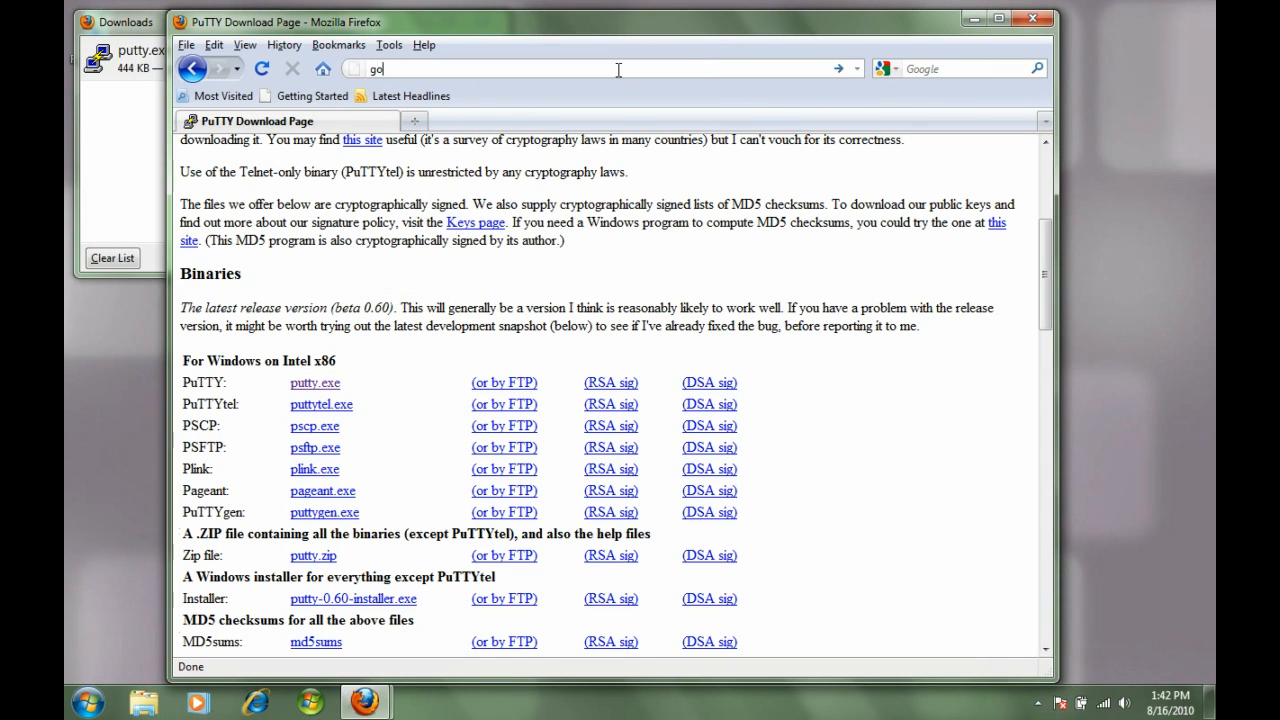
{"action": "type", "text": "com"}
Search Google for foxyproxy and reach the newest FoxyProxy Basic release page
{"action": "key", "text": "Return"}
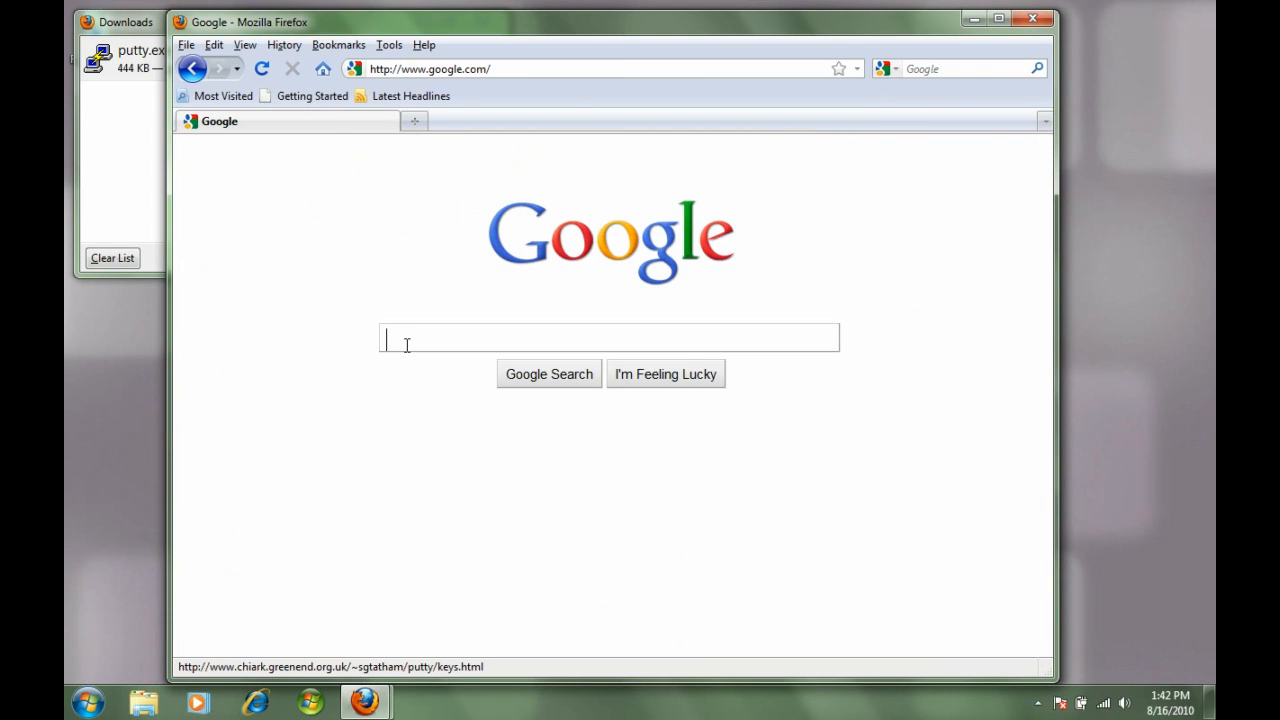
{"action": "left_click", "coordinate": [407, 344]}
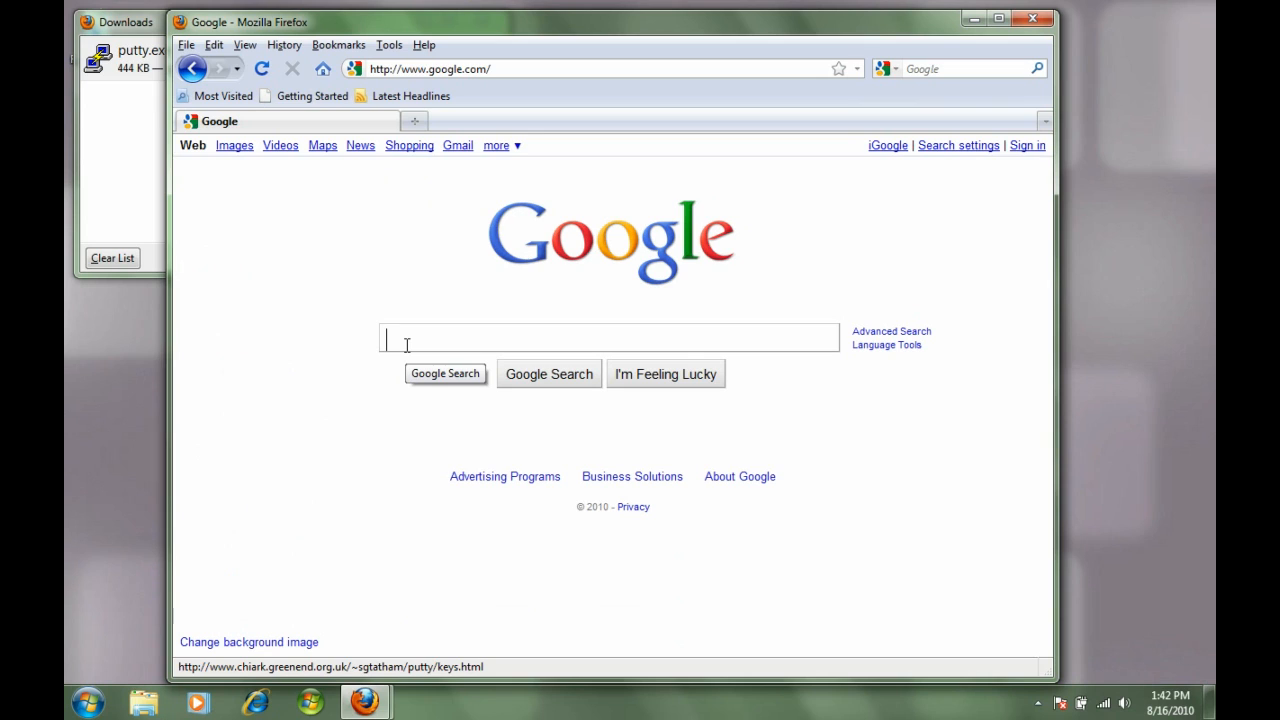
{"action": "type", "text": "foxyproxy"}
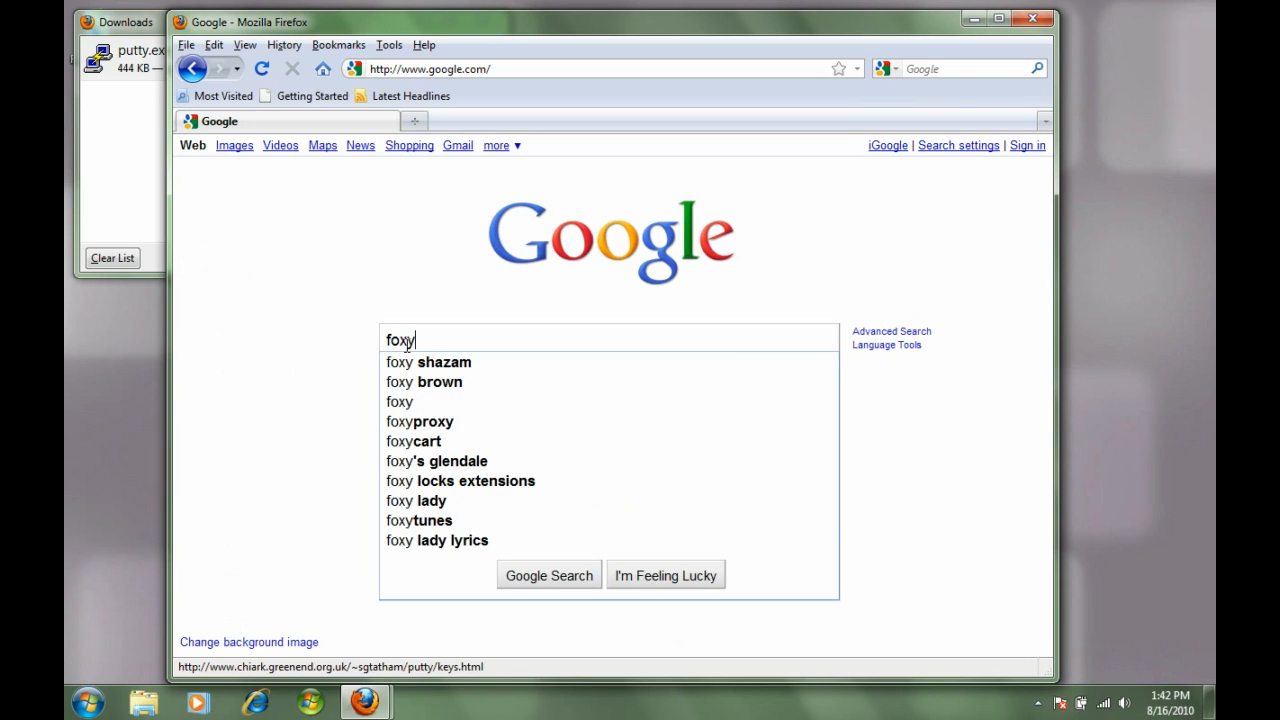
{"action": "key", "text": "Return"}
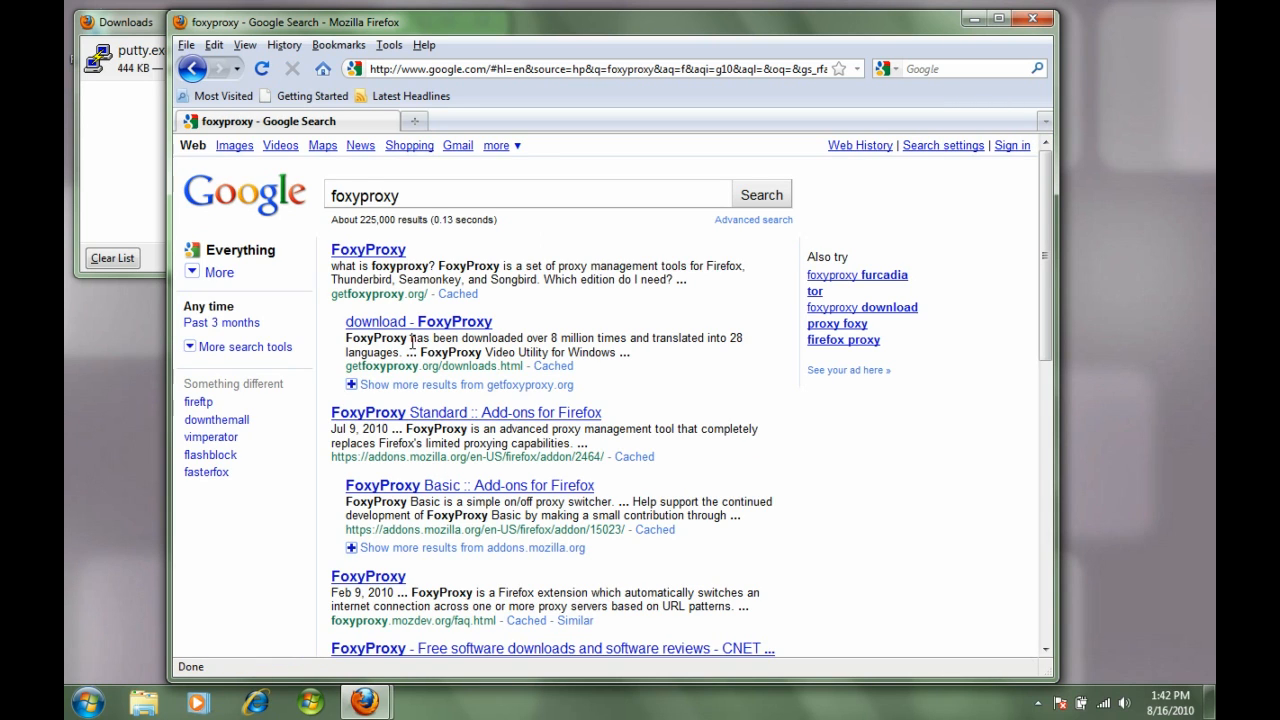
{"action": "left_click", "coordinate": [428, 322]}
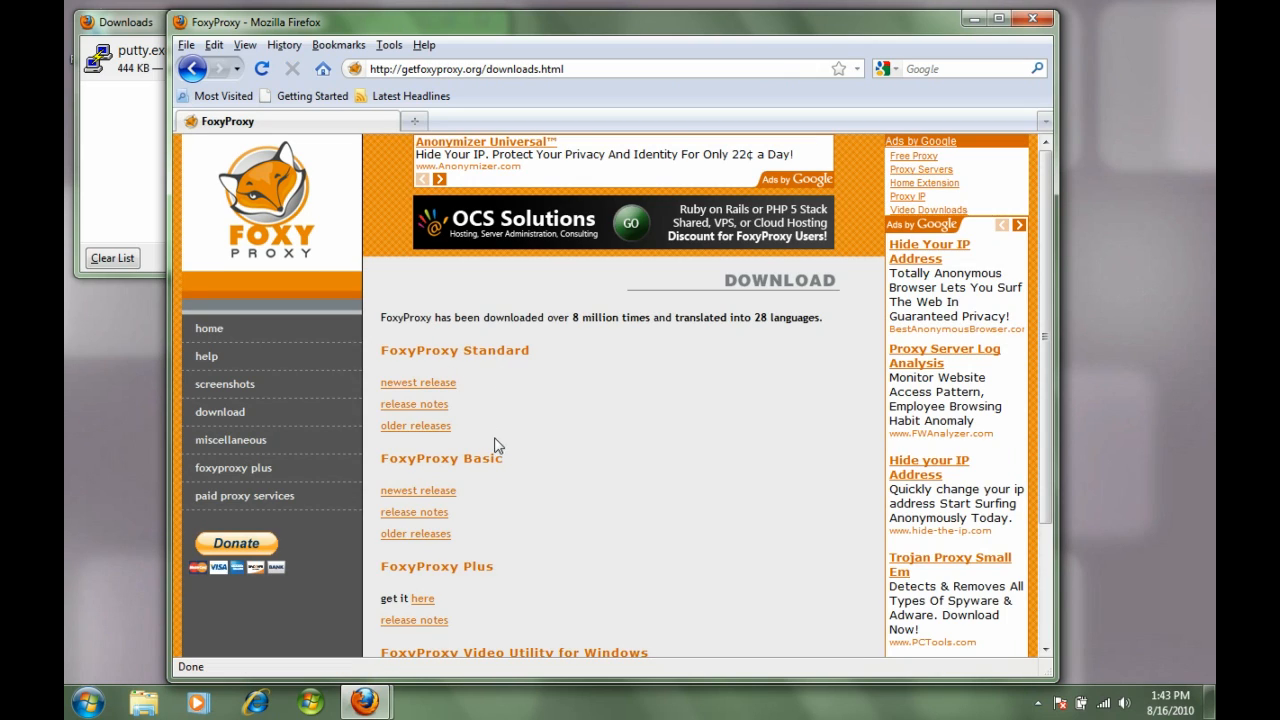
{"action": "left_click", "coordinate": [432, 492]}
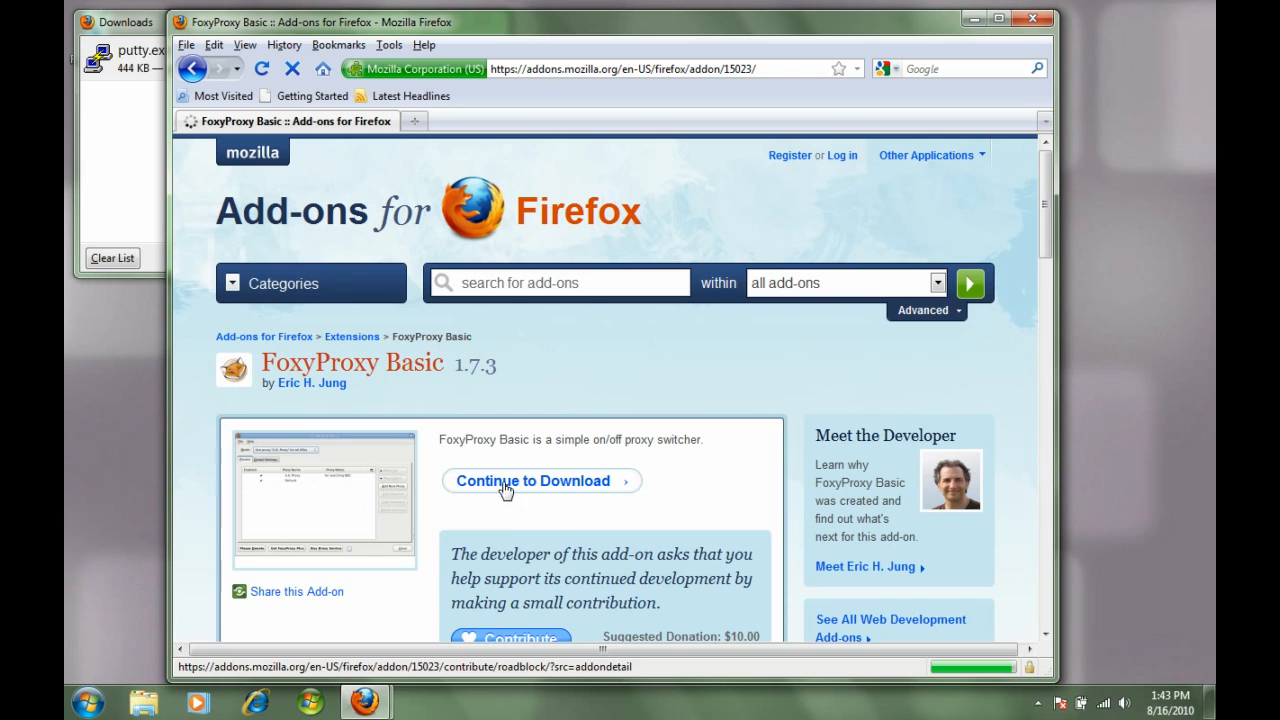
Continue to download FoxyProxy Basic and add it to Firefox, confirming the install
{"action": "left_click", "coordinate": [520, 488]}
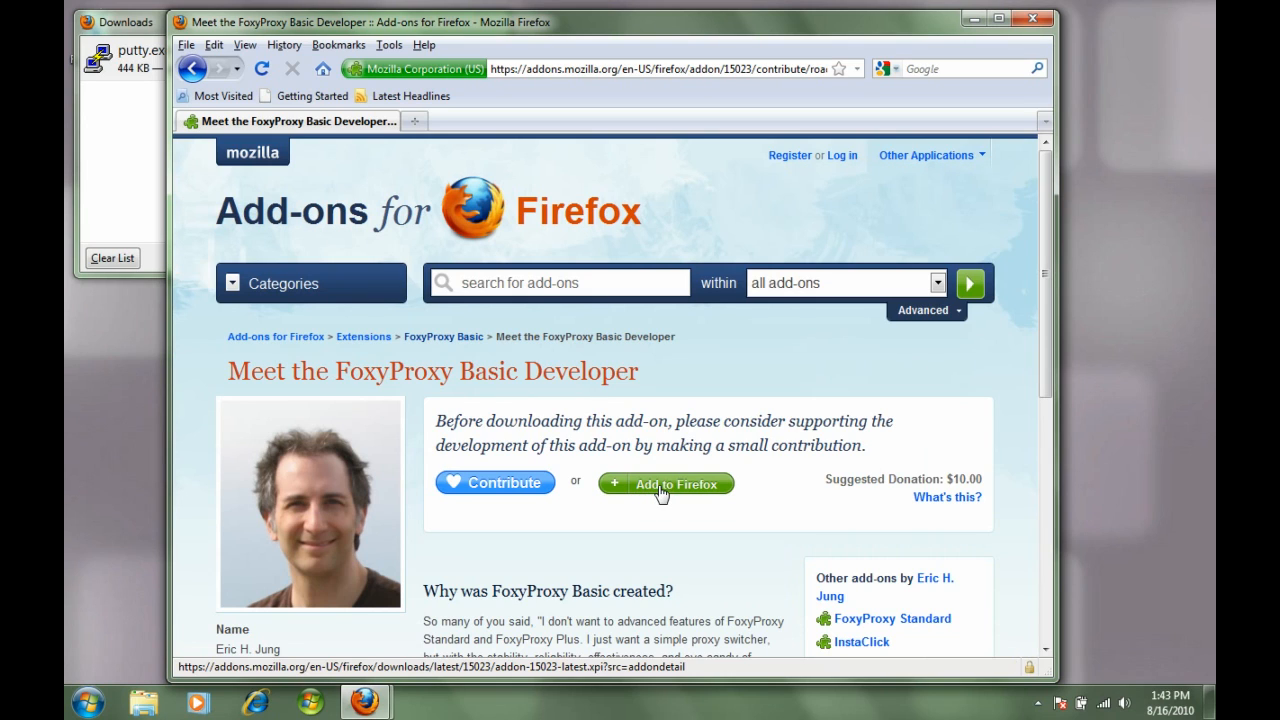
{"action": "left_click", "coordinate": [661, 491]}
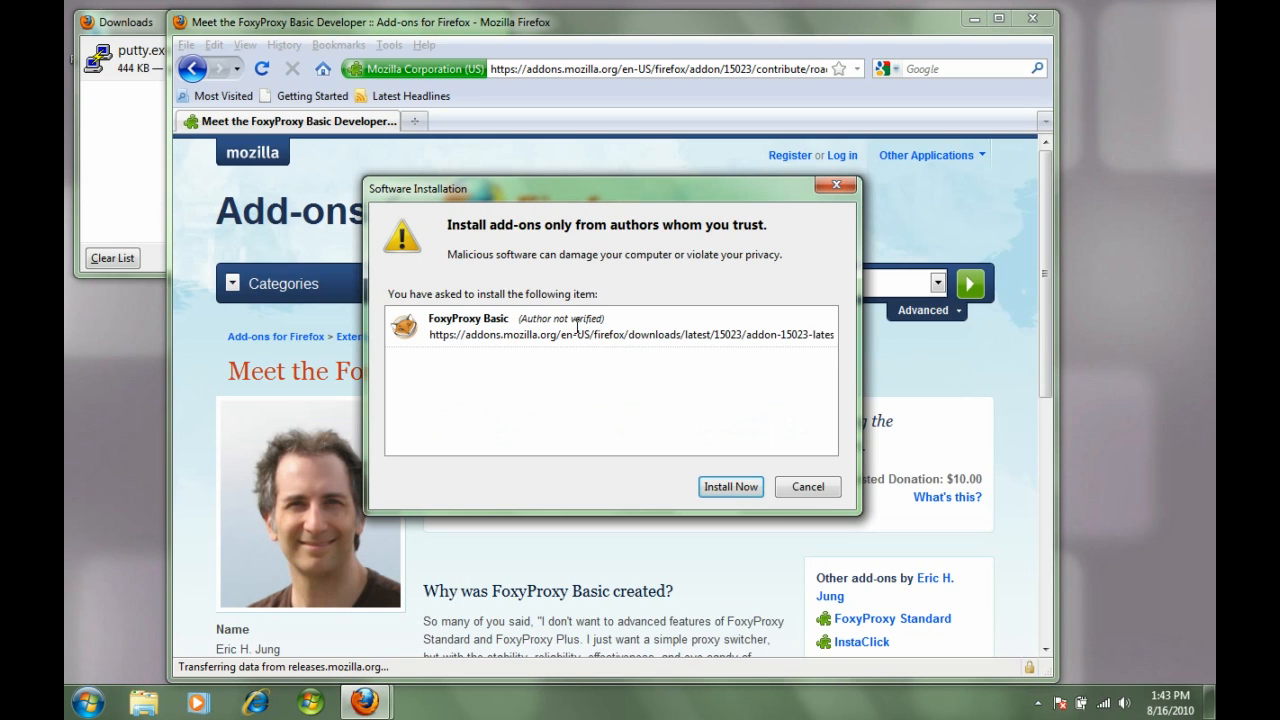
{"action": "left_click", "coordinate": [731, 487]}
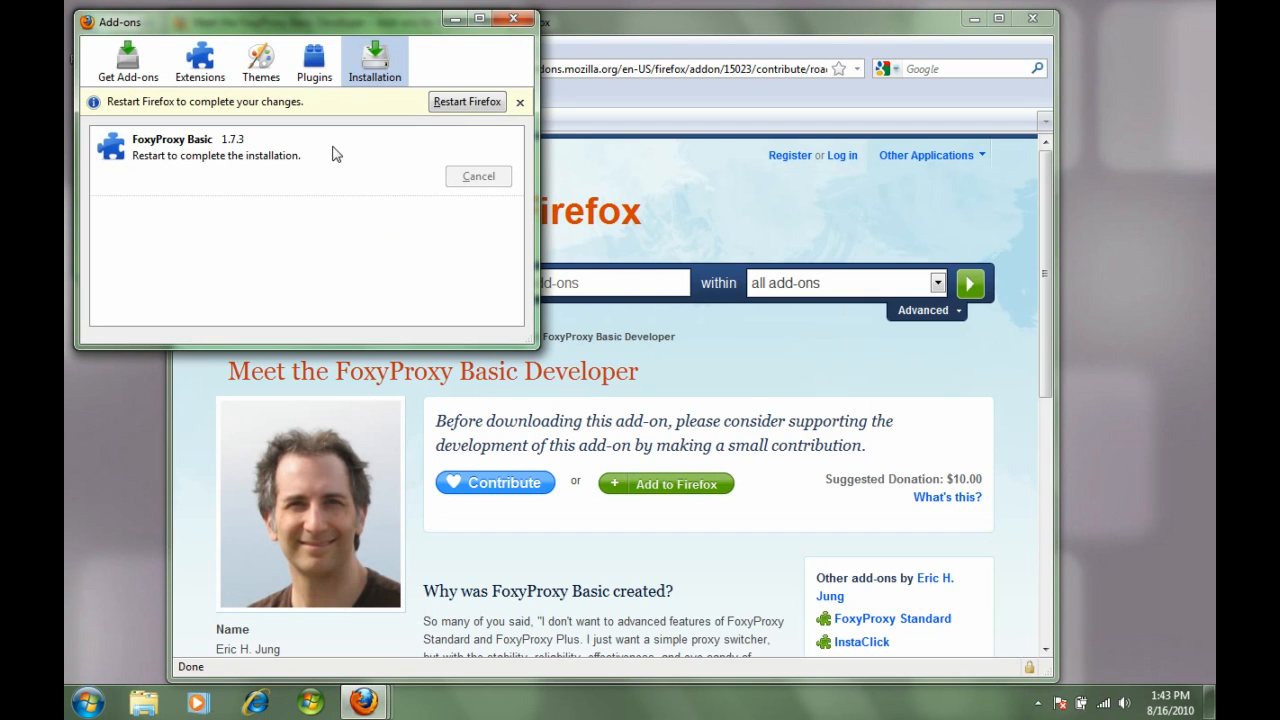
Restart Firefox to complete the FoxyProxy Basic installation
{"action": "left_click", "coordinate": [467, 101]}
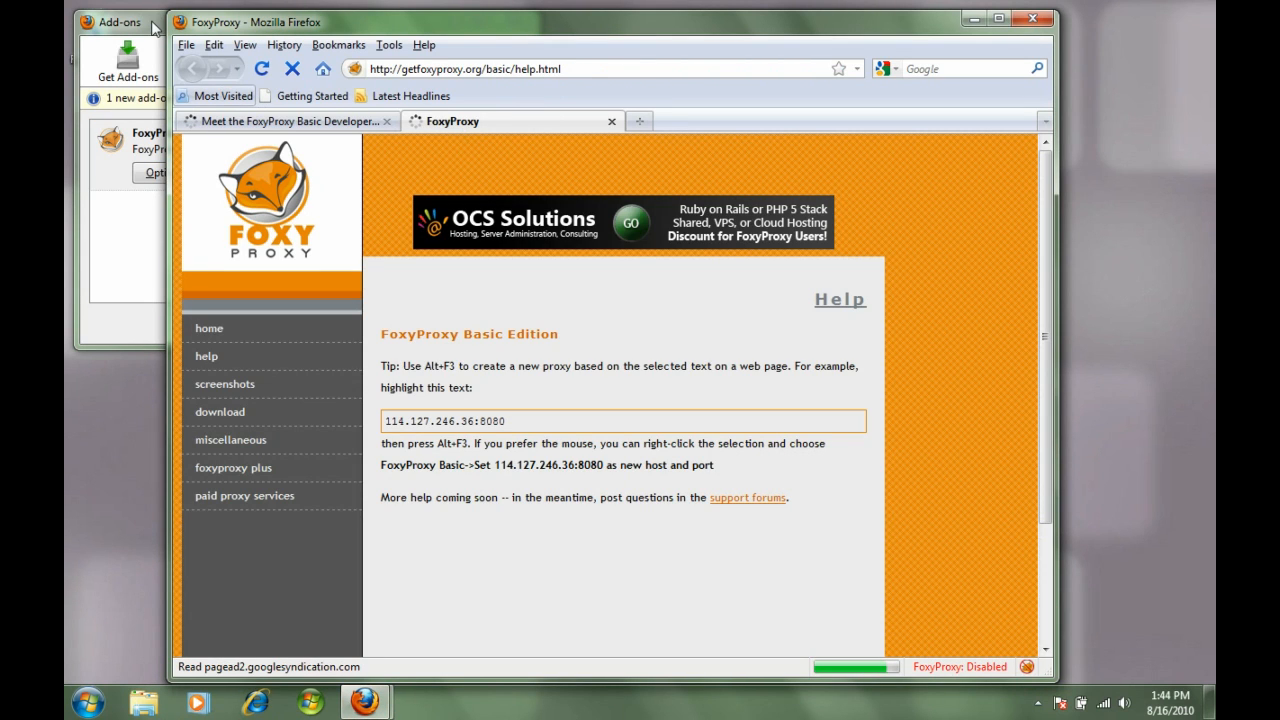
Check the installed FoxyProxy Basic add-on and dismiss the Tools menu
{"action": "left_click", "coordinate": [155, 25]}
{"action": "left_click", "coordinate": [305, 150]}
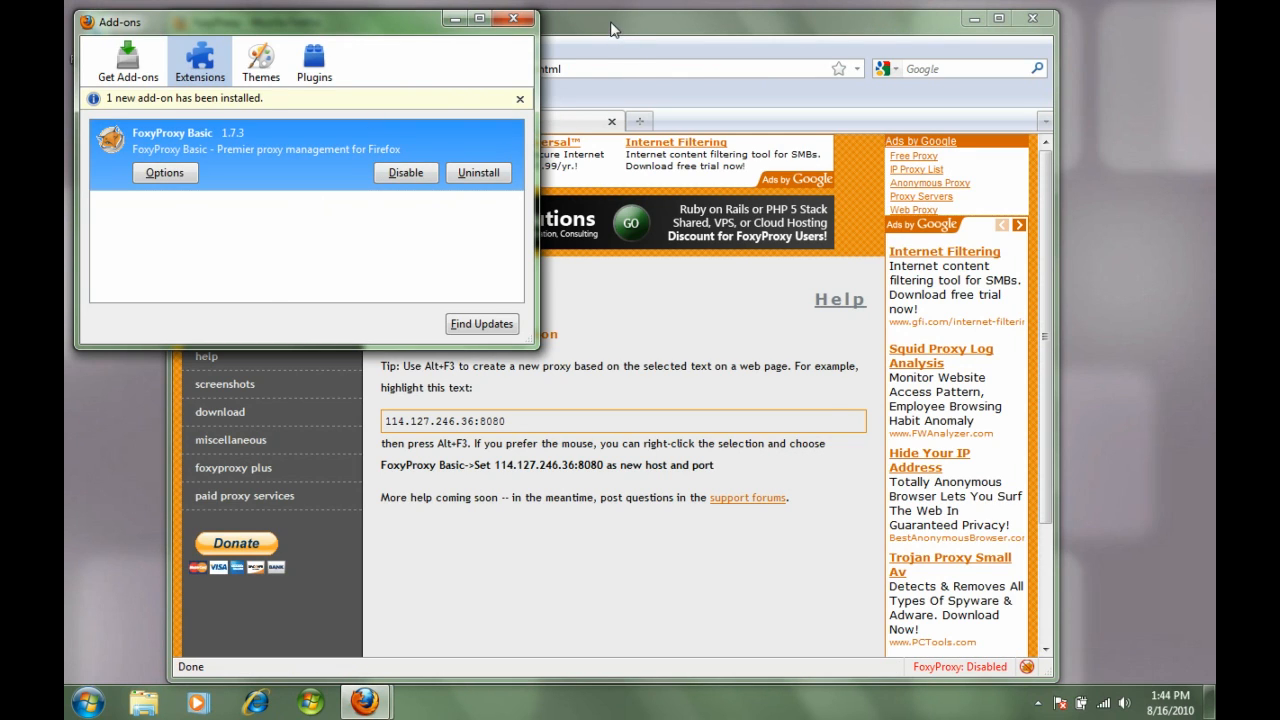
{"action": "left_click", "coordinate": [578, 37]}
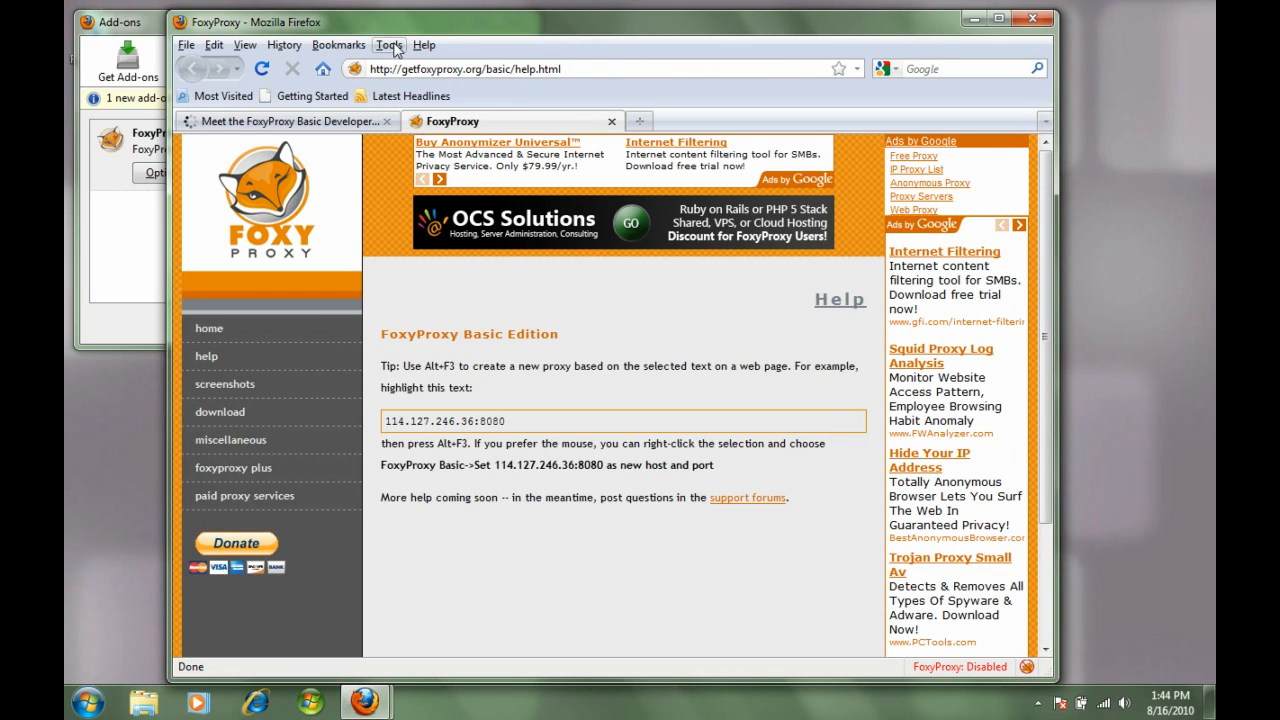
{"action": "left_click", "coordinate": [393, 50]}
{"action": "mouse_move", "coordinate": [430, 156]}
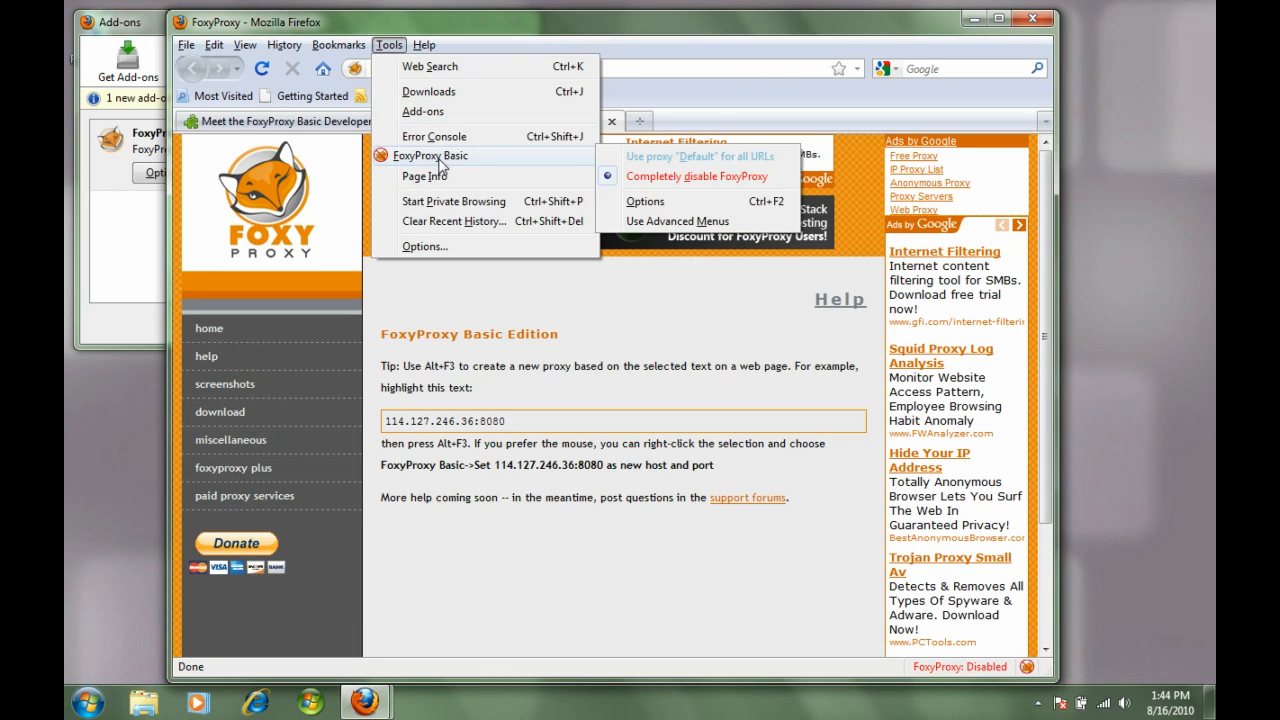
{"action": "left_click", "coordinate": [665, 50]}
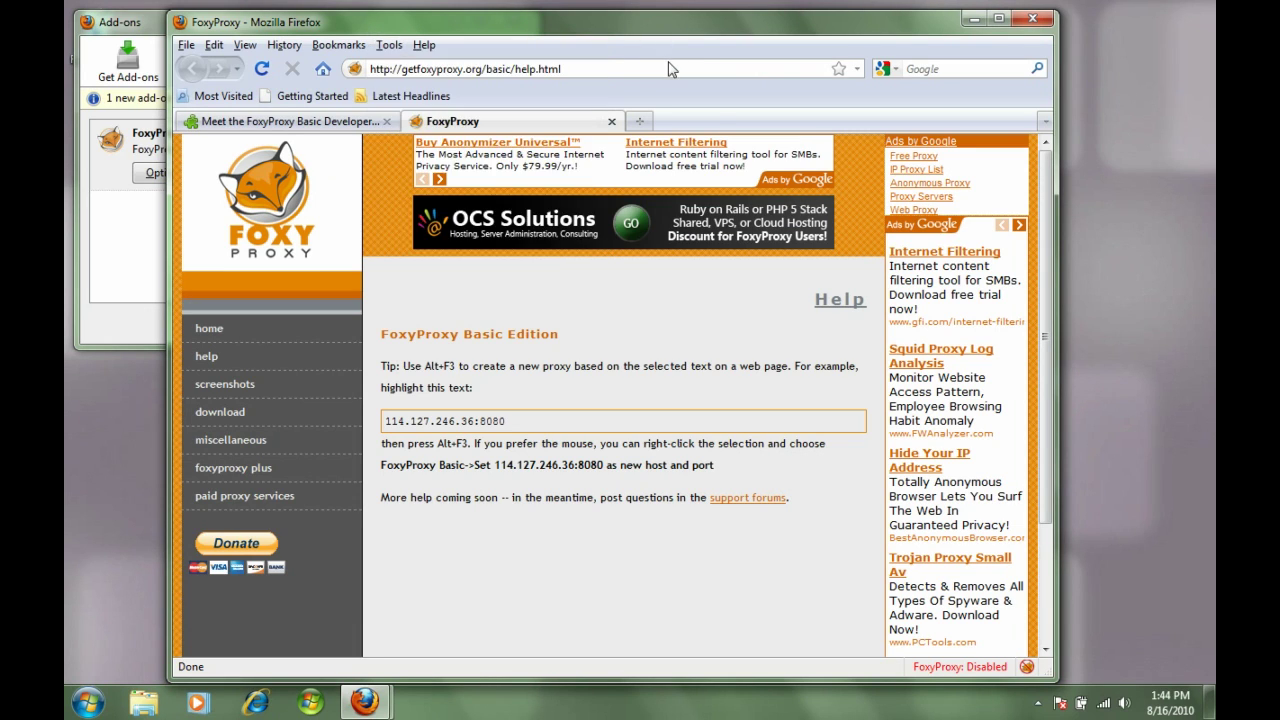
Minimize Firefox and close the Add-ons window, leaving the desktop
{"action": "left_click", "coordinate": [975, 22]}
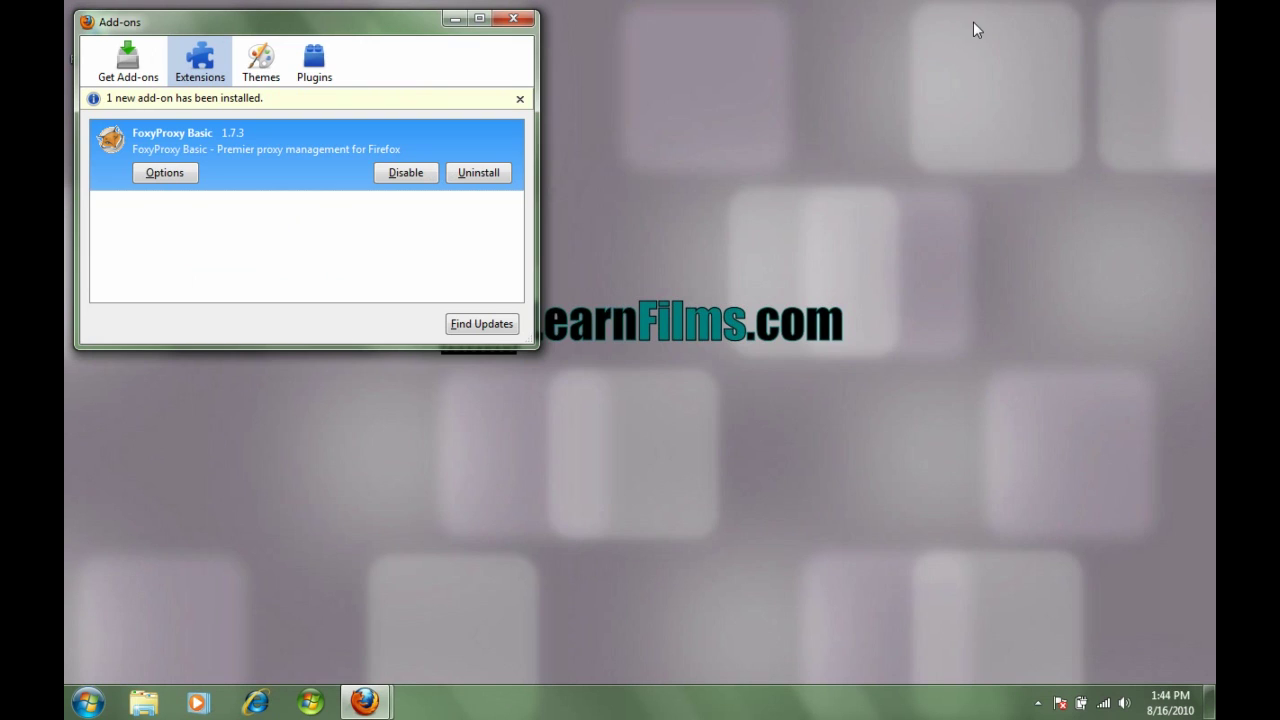
{"action": "left_click", "coordinate": [517, 22]}
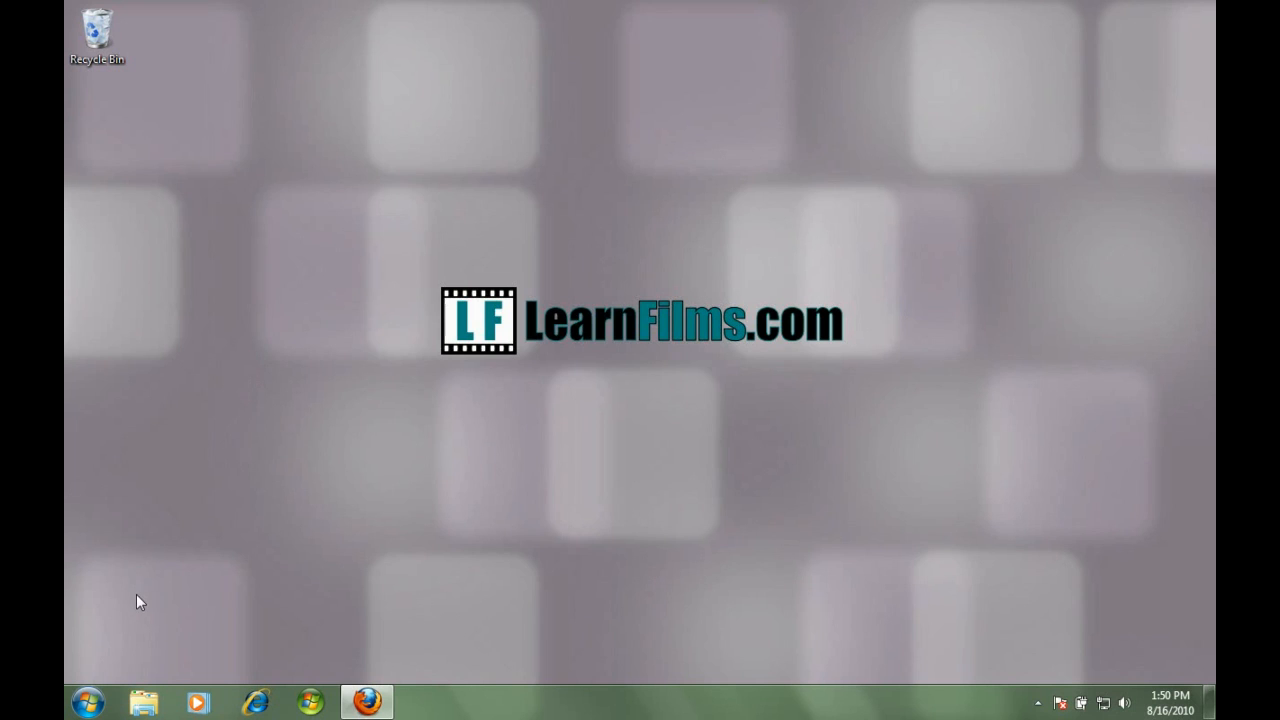
Find putty in Start menu search and run it past the unverified-publisher warning
{"action": "left_click", "coordinate": [87, 702]}
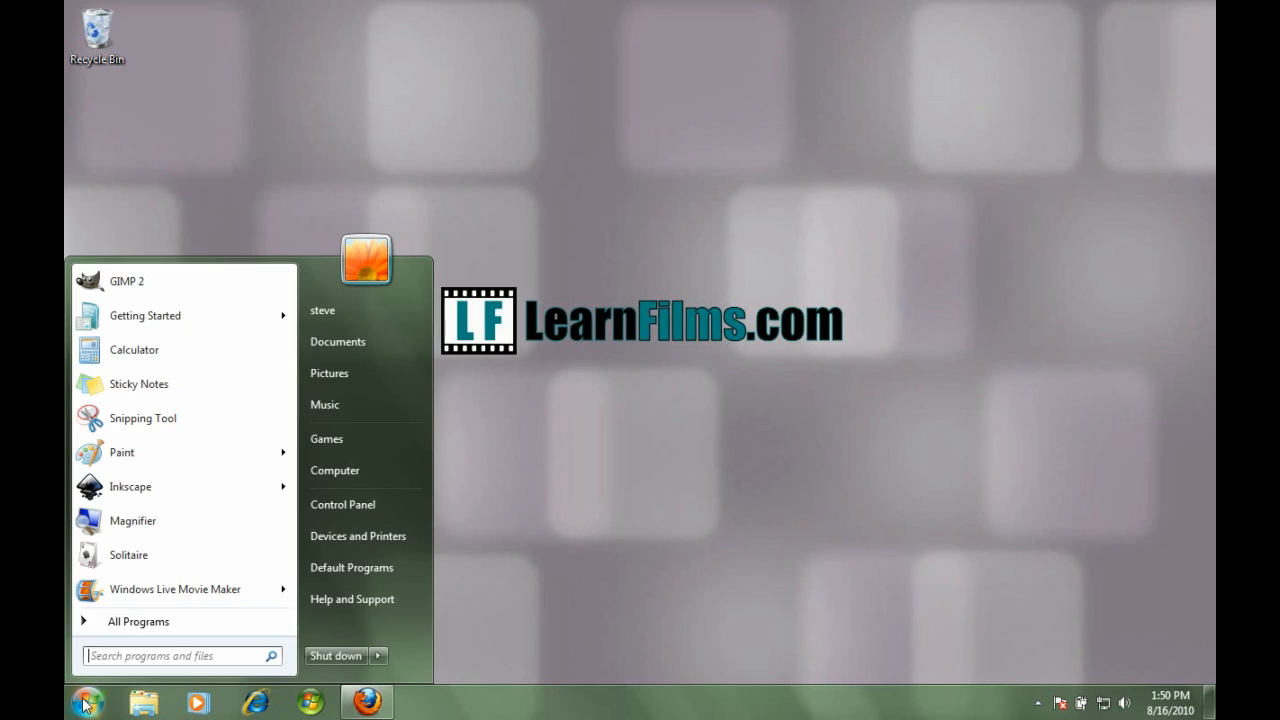
{"action": "type", "text": "putty"}
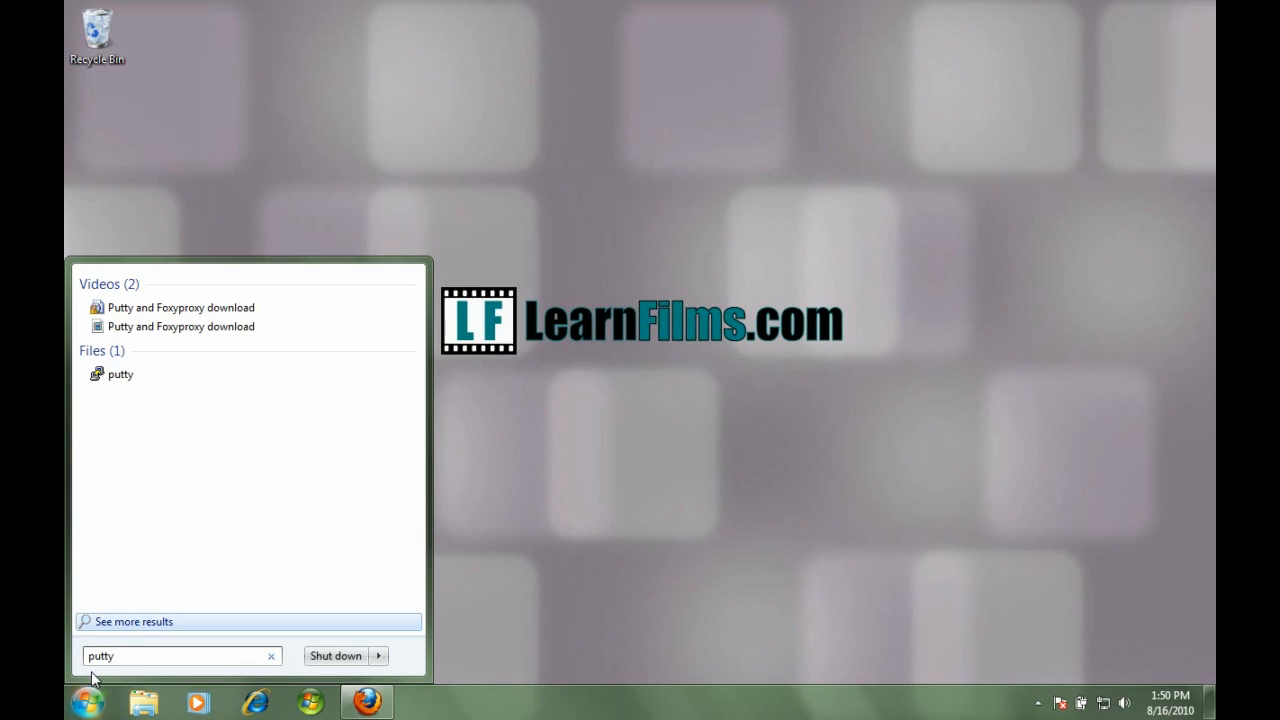
{"action": "left_click", "coordinate": [121, 377]}
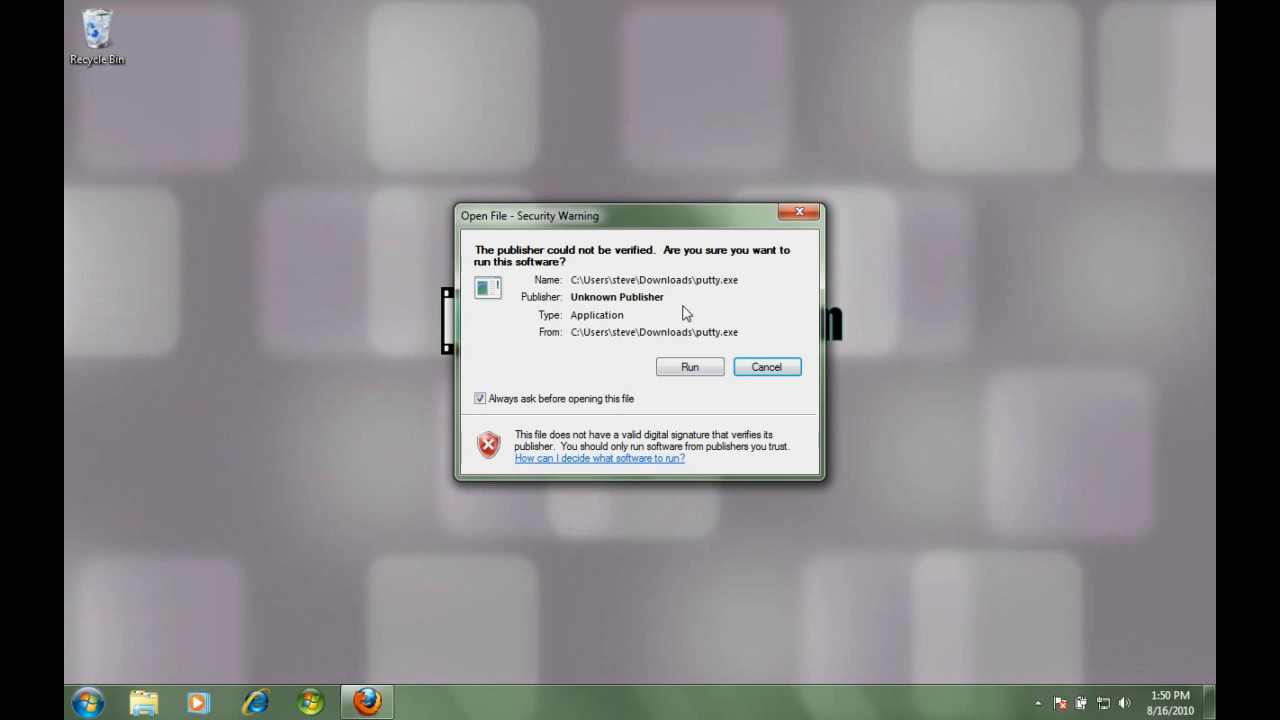
{"action": "left_click", "coordinate": [690, 368]}
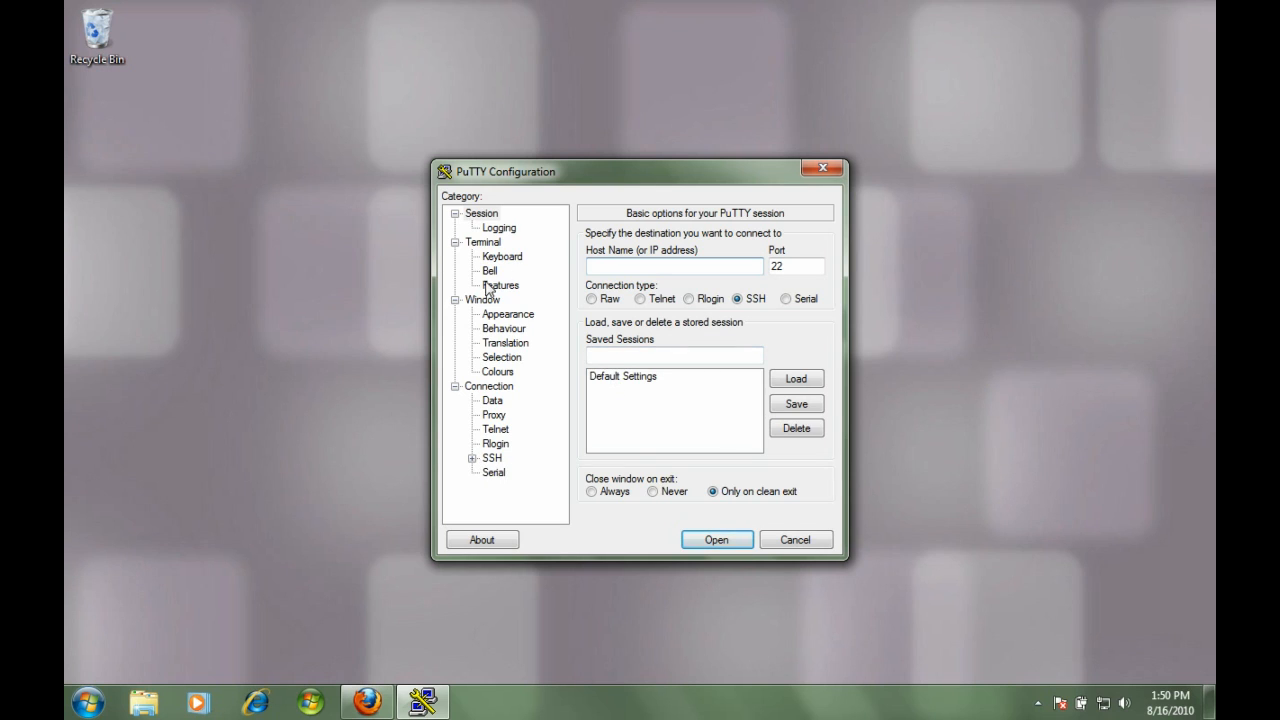
Add dynamic forwarded source port 5080 under Connection > SSH > Tunnels
{"action": "left_click", "coordinate": [472, 458]}
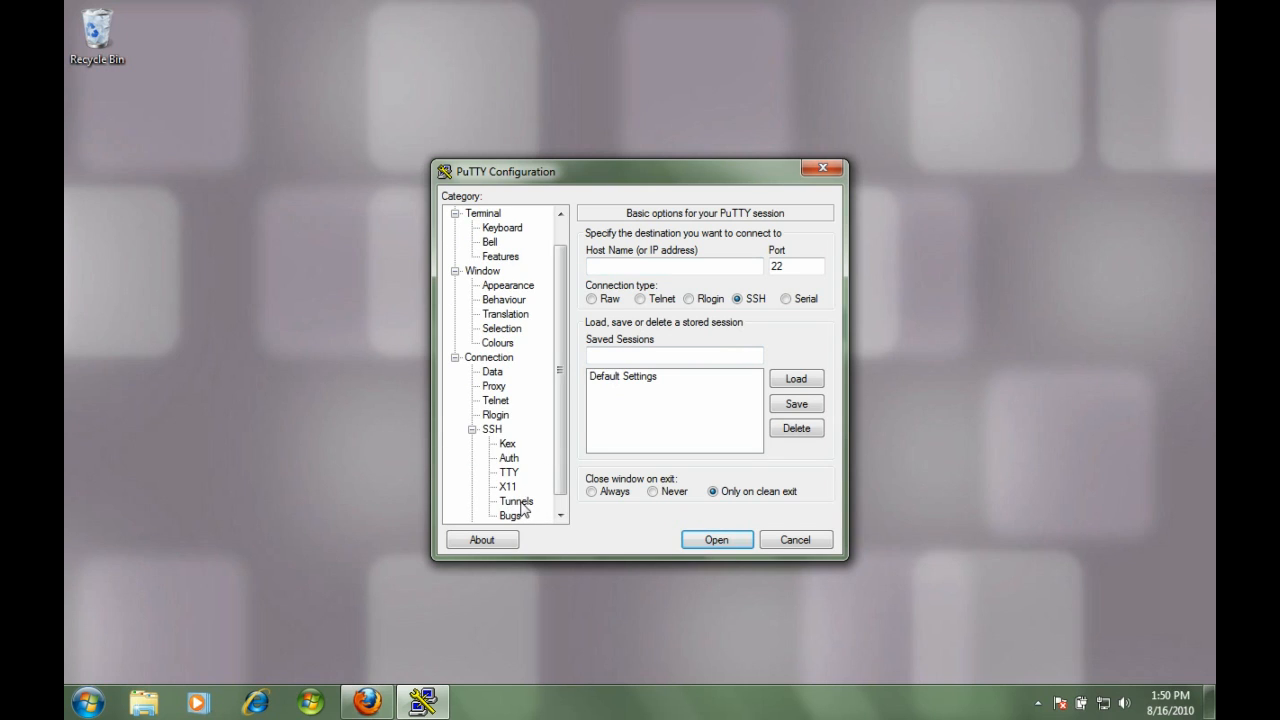
{"action": "left_click", "coordinate": [516, 501]}
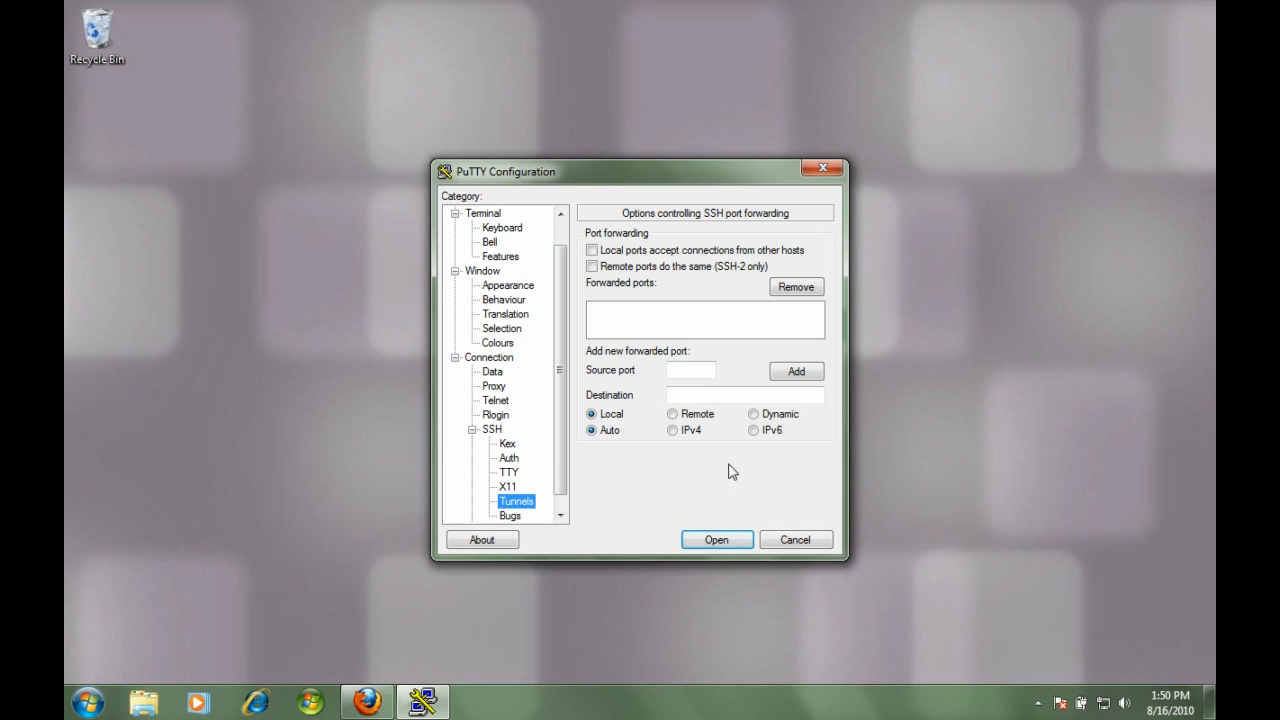
{"action": "left_click", "coordinate": [753, 414]}
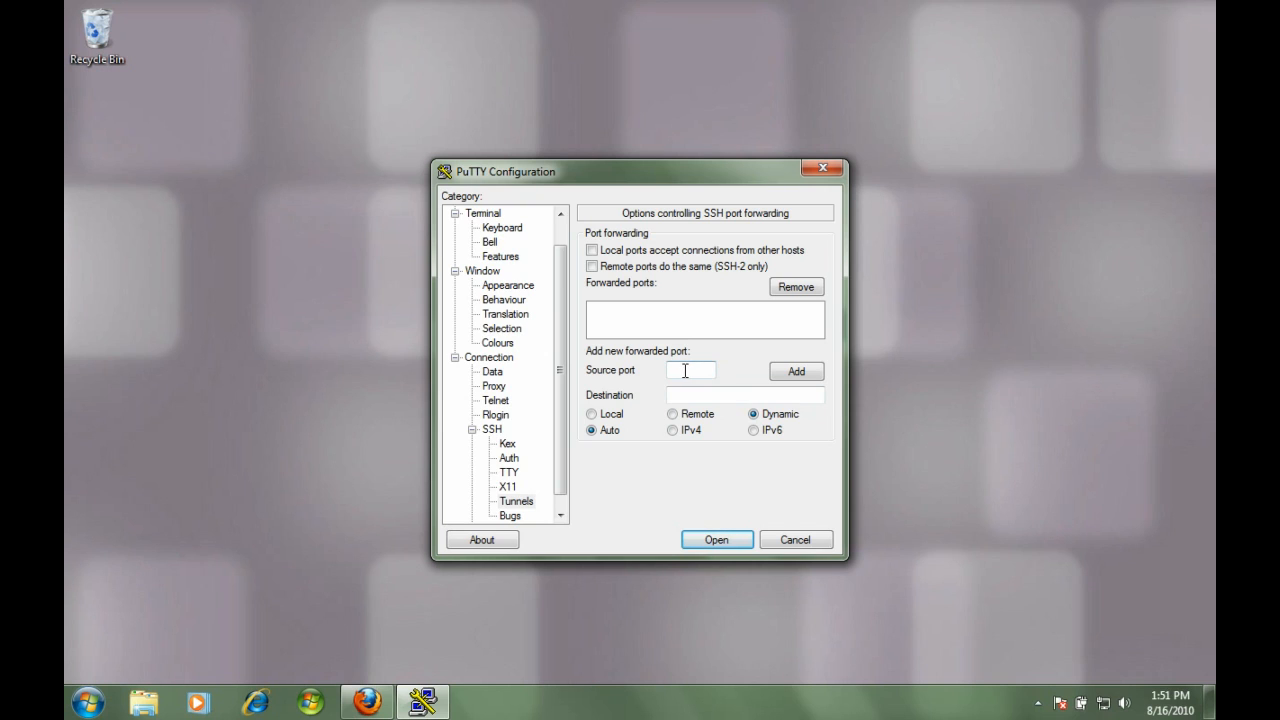
{"action": "left_click", "coordinate": [685, 371]}
{"action": "type", "text": "5080"}
{"action": "key", "text": "Tab"}
{"action": "left_click", "coordinate": [796, 371]}
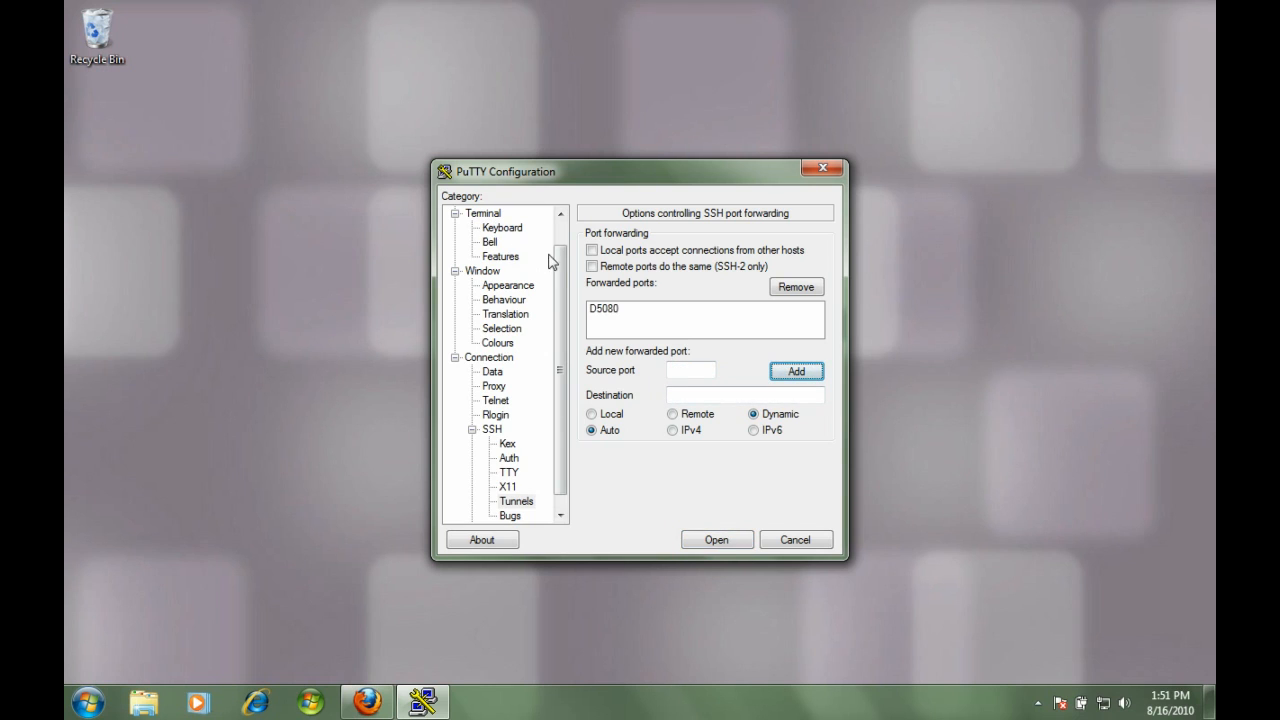
{"action": "left_click_drag", "start_coordinate": [559, 300], "coordinate": [559, 260]}
Enter the server host name and save the settings as a session named Tunnel
{"action": "left_click", "coordinate": [481, 213]}
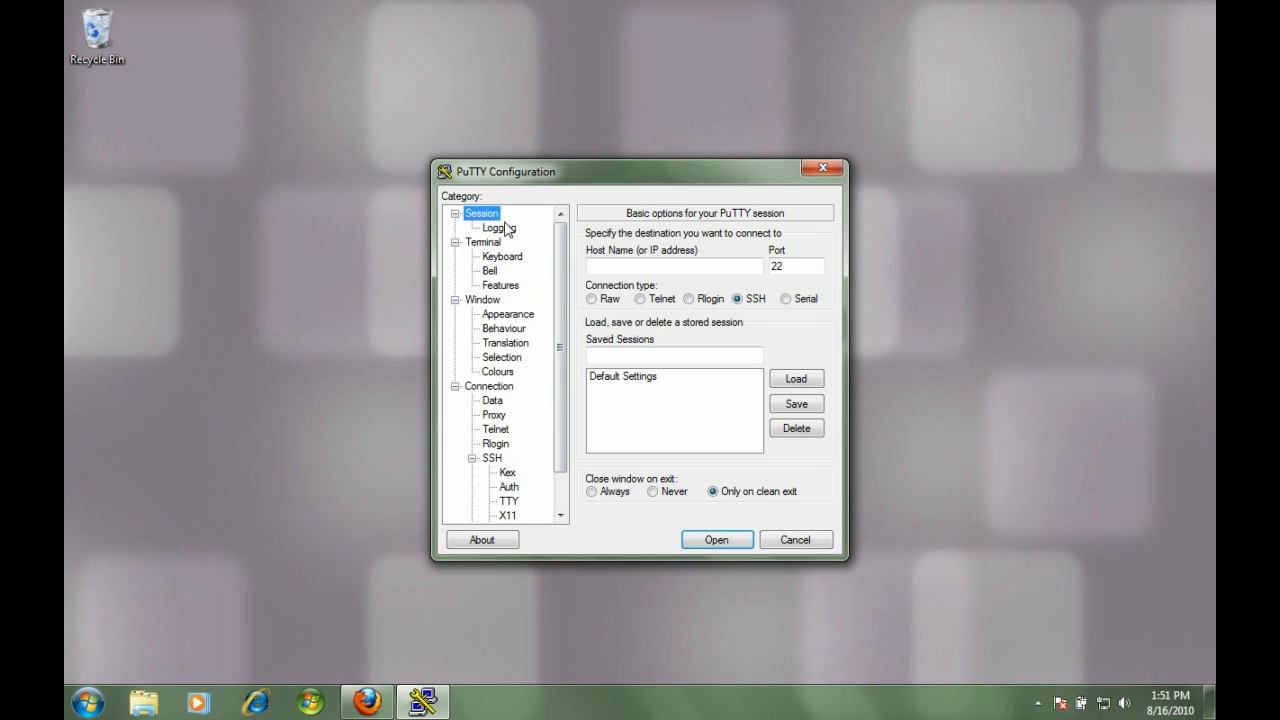
{"action": "left_click", "coordinate": [660, 266]}
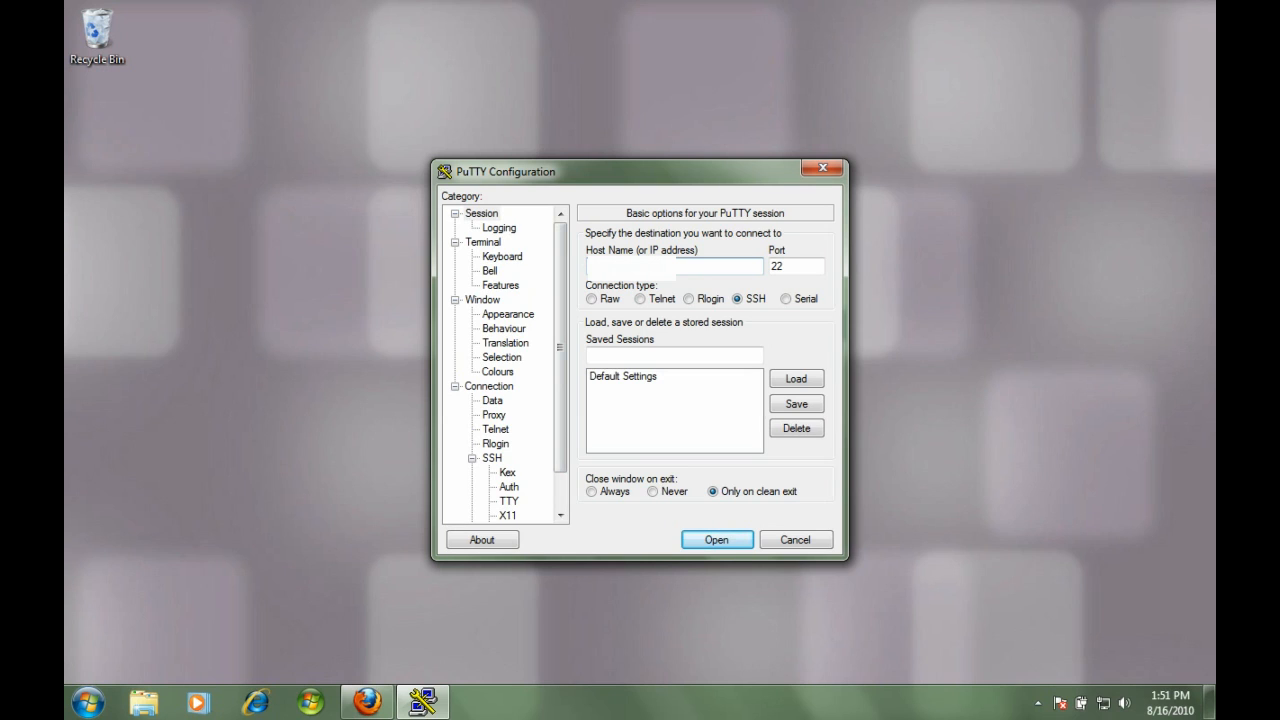
{"action": "left_click", "coordinate": [674, 356]}
{"action": "type", "text": "Tunnel"}
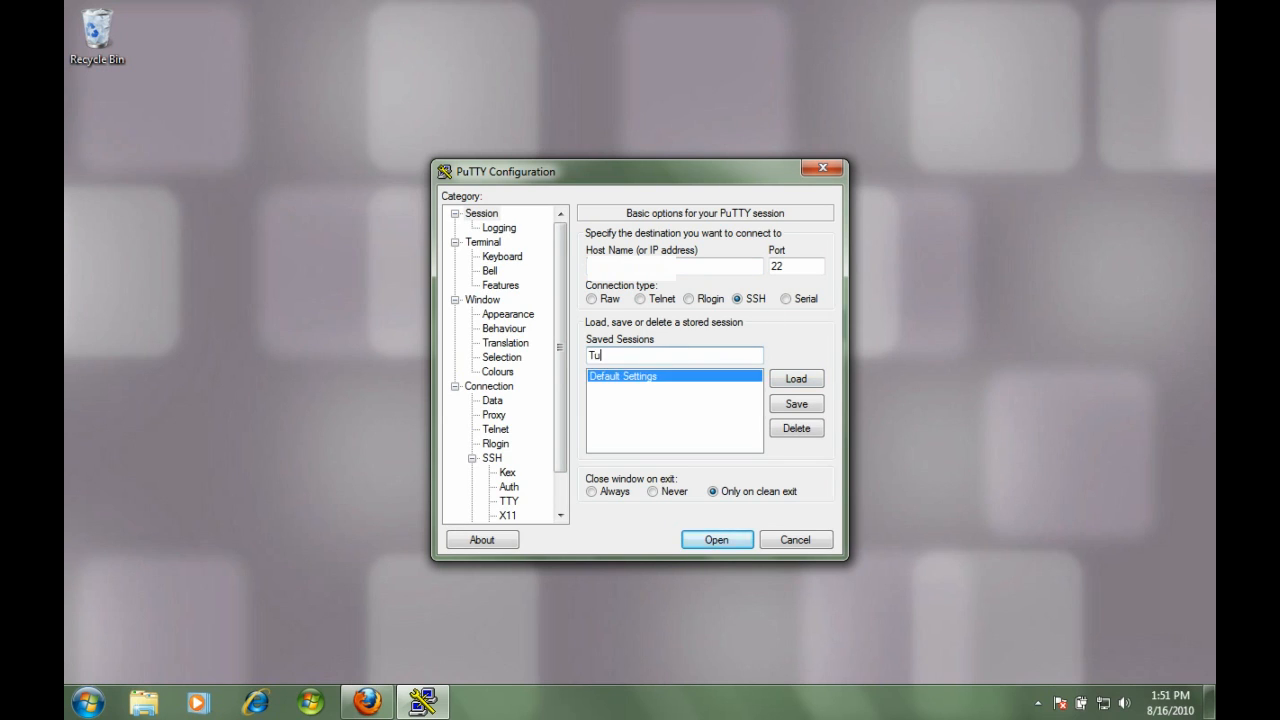
{"action": "left_click", "coordinate": [796, 404]}
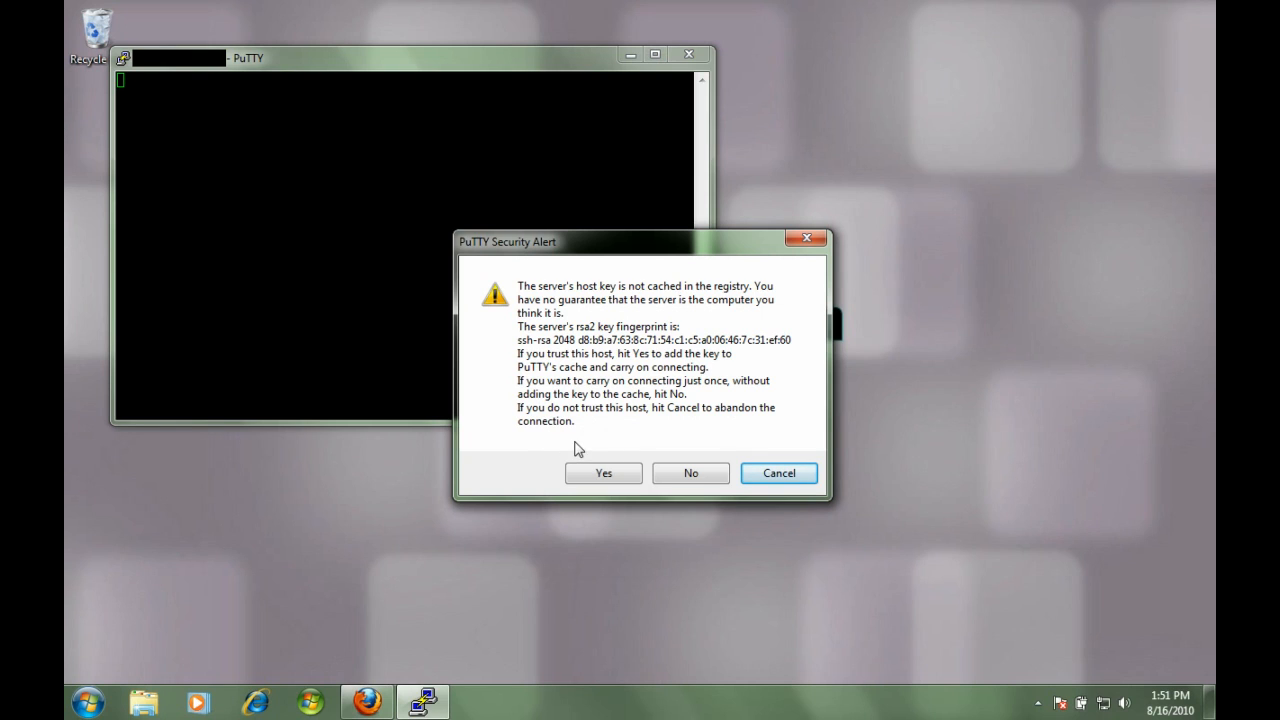
Accept the server's host key, log in with username and password, then minimize the terminal
{"action": "left_click", "coordinate": [598, 478]}
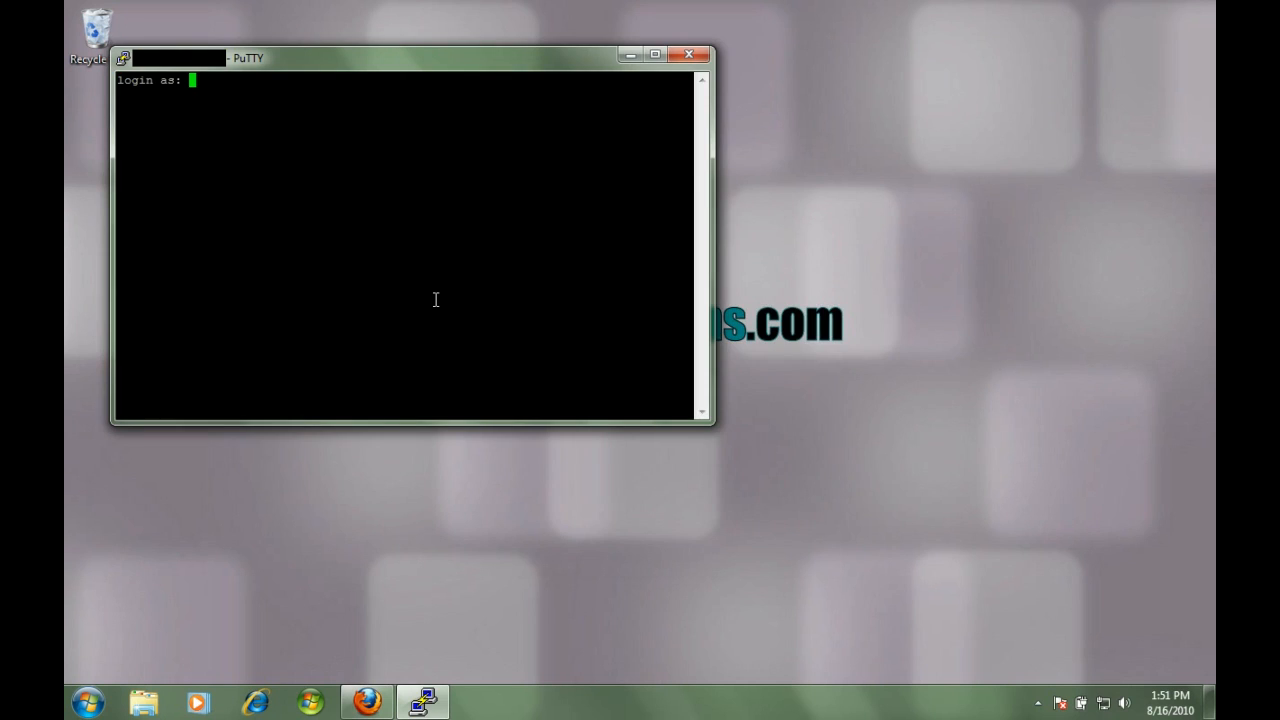
{"action": "key", "text": "Return"}
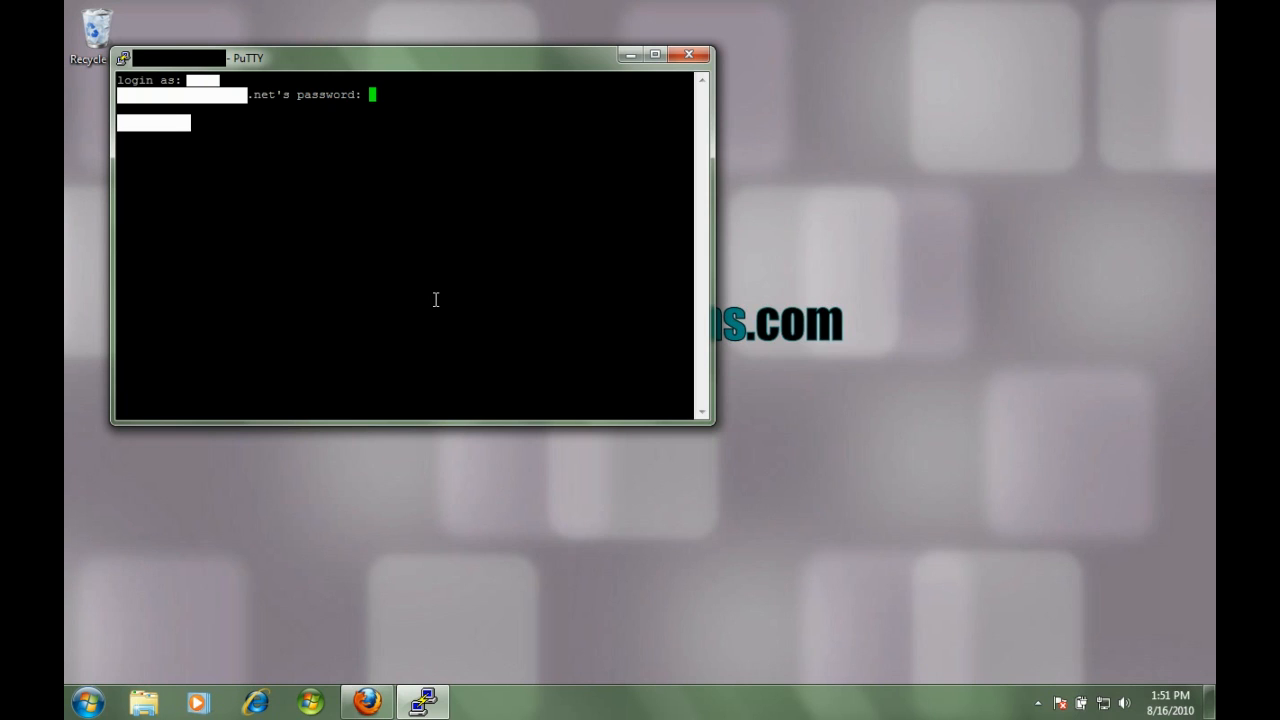
{"action": "key", "text": "Return"}
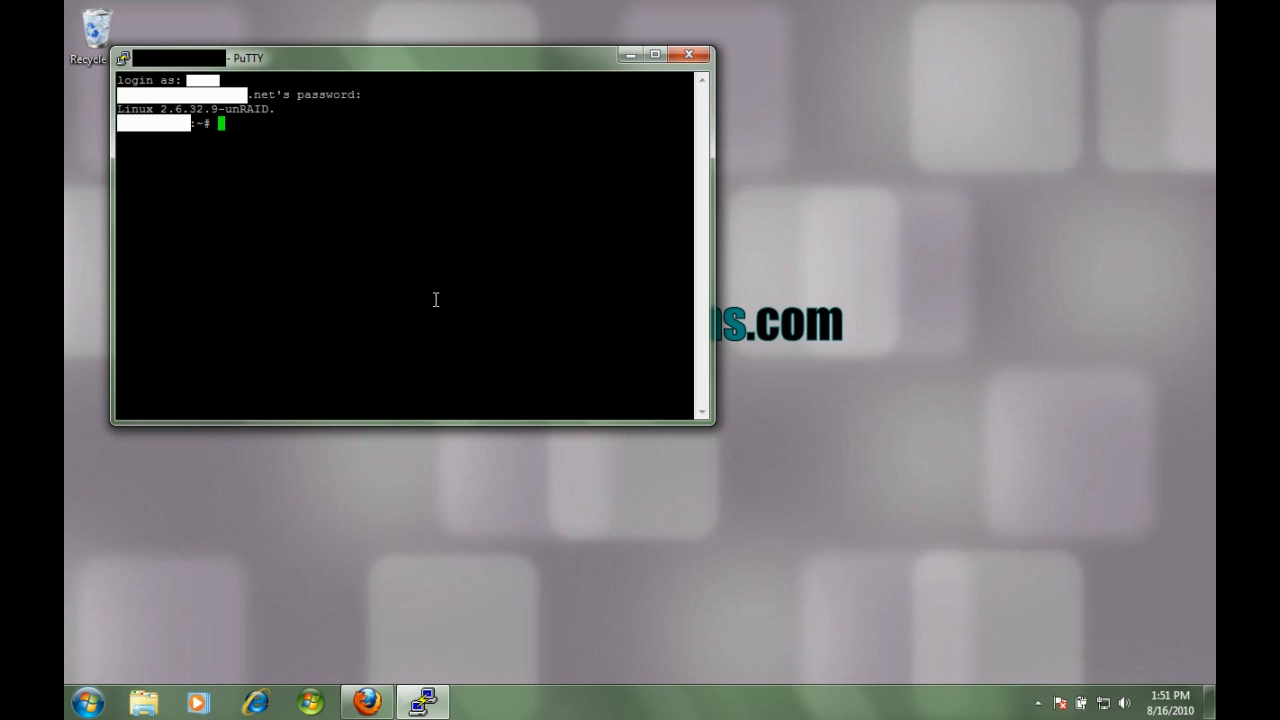
{"action": "left_click", "coordinate": [630, 57]}
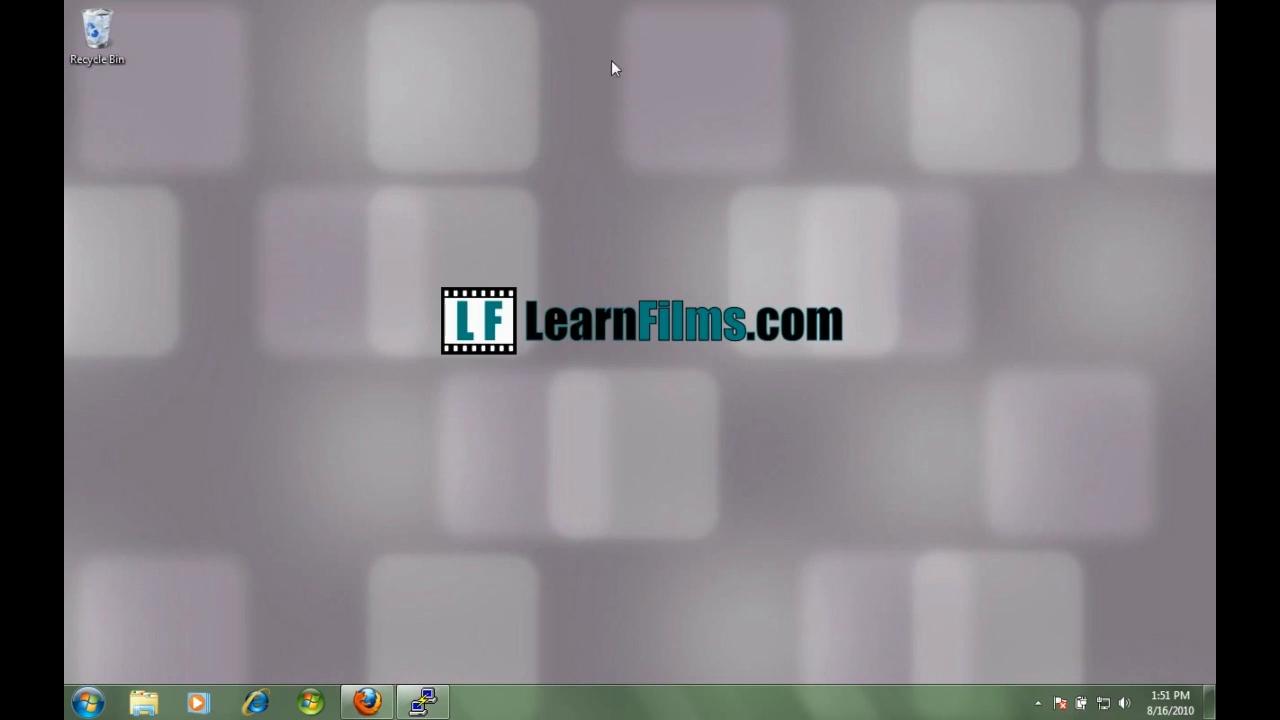
Return to Firefox and start a new proxy entry in the FoxyProxy settings
{"action": "left_click", "coordinate": [367, 701]}
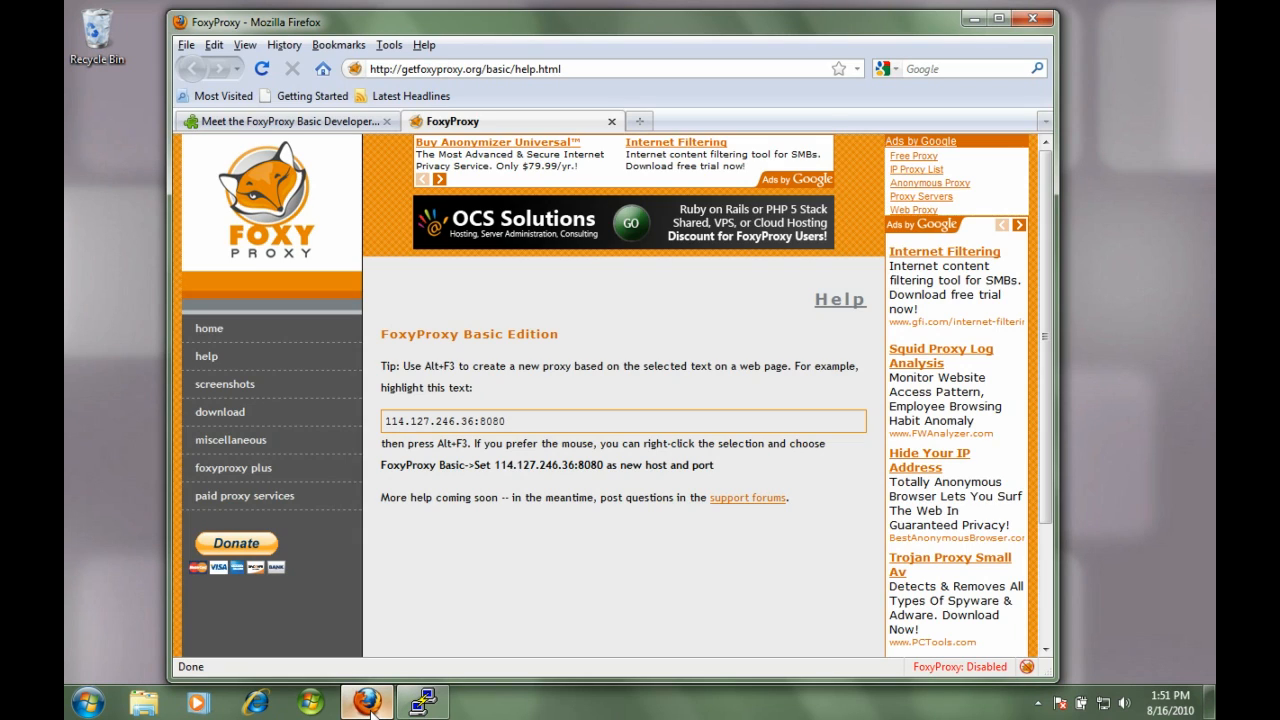
{"action": "left_click", "coordinate": [389, 45]}
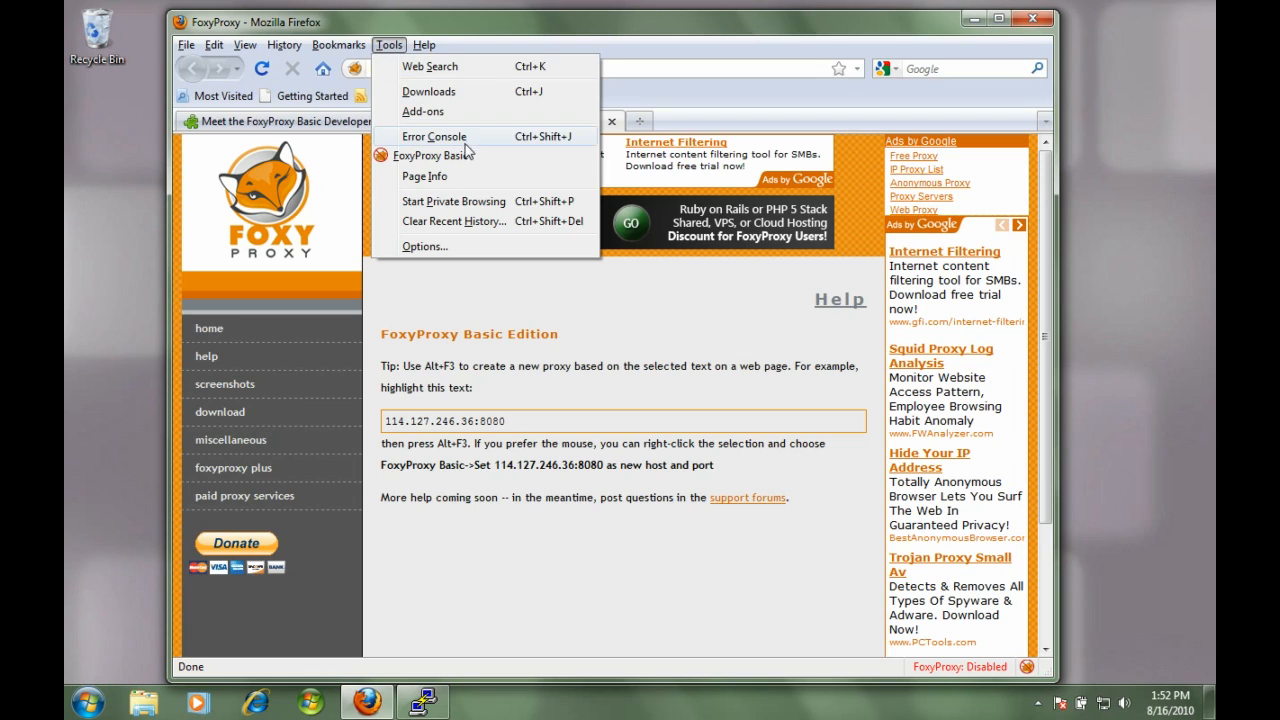
{"action": "mouse_move", "coordinate": [430, 155]}
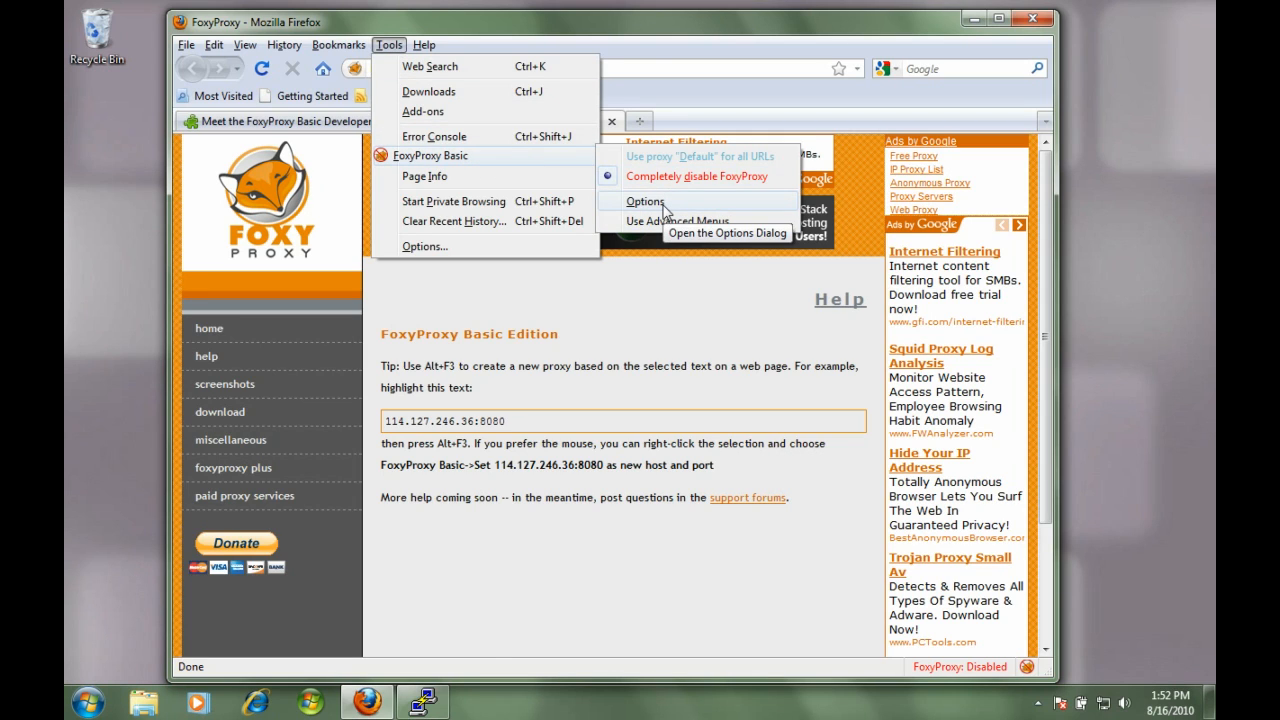
{"action": "left_click", "coordinate": [665, 207]}
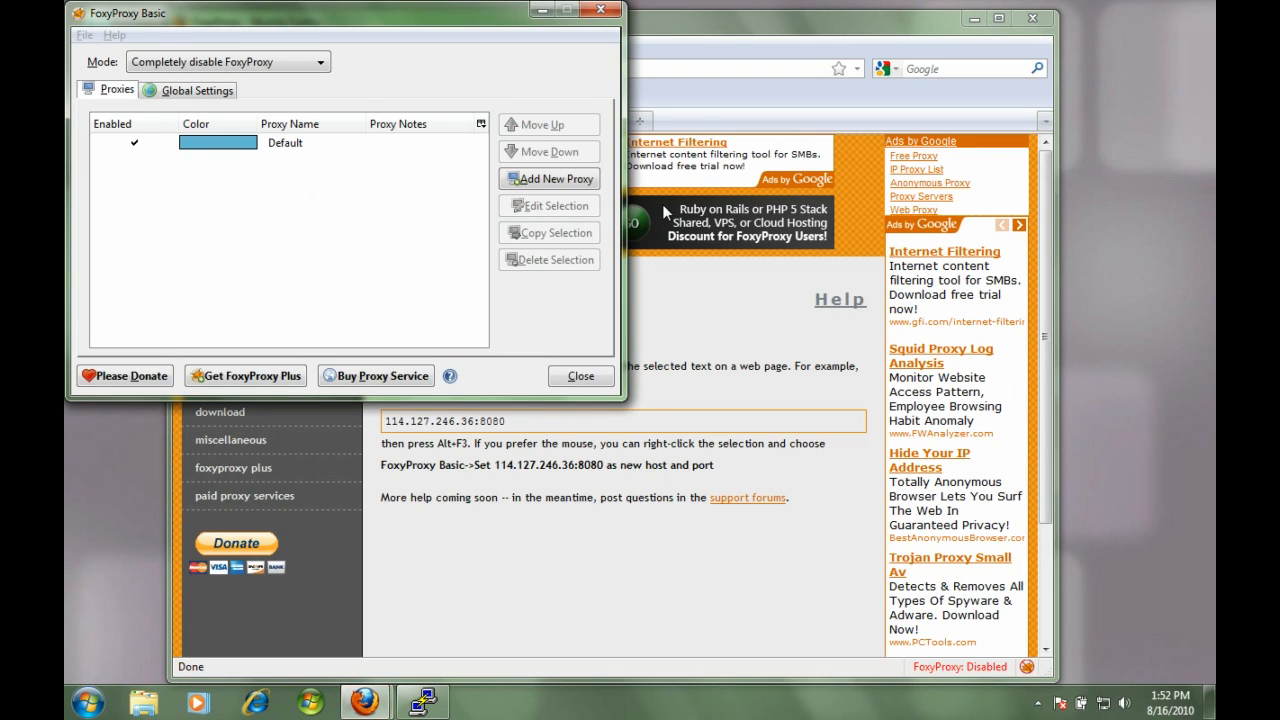
{"action": "left_click", "coordinate": [556, 182]}
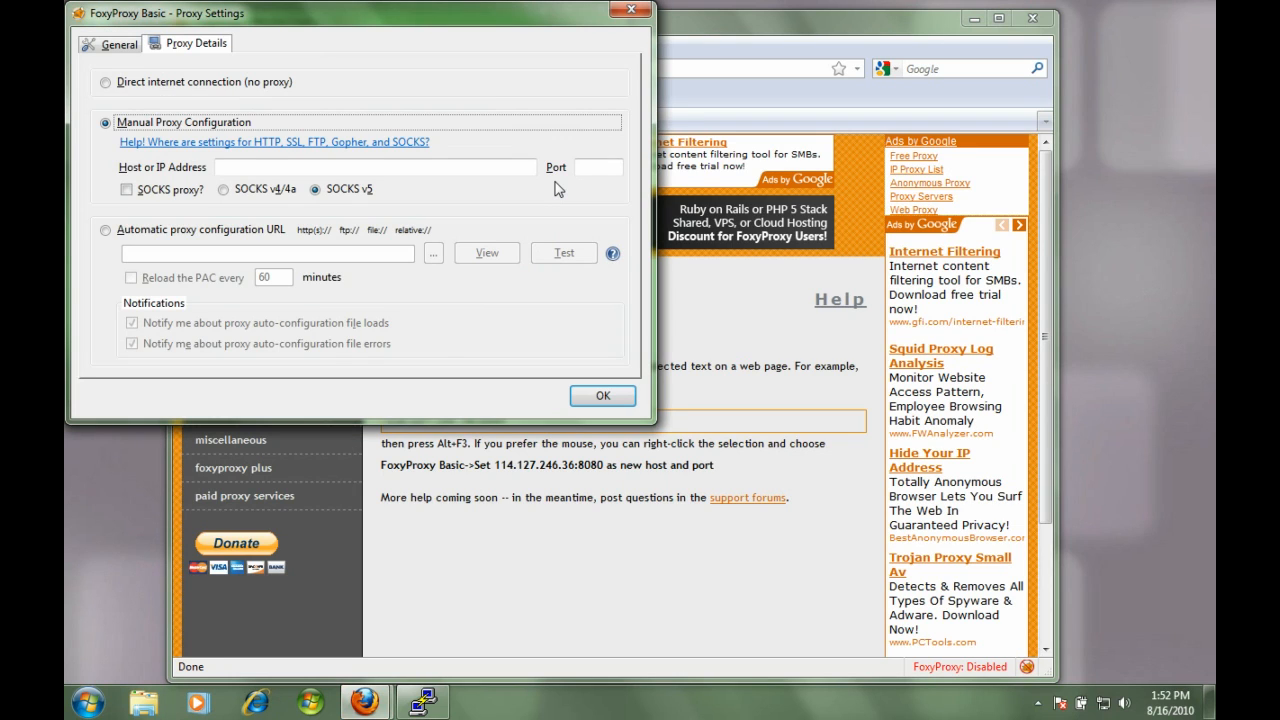
Define the proxy as SOCKS v5 with host 127.0.0.1 and port 5080 and save it
{"action": "left_click", "coordinate": [127, 189]}
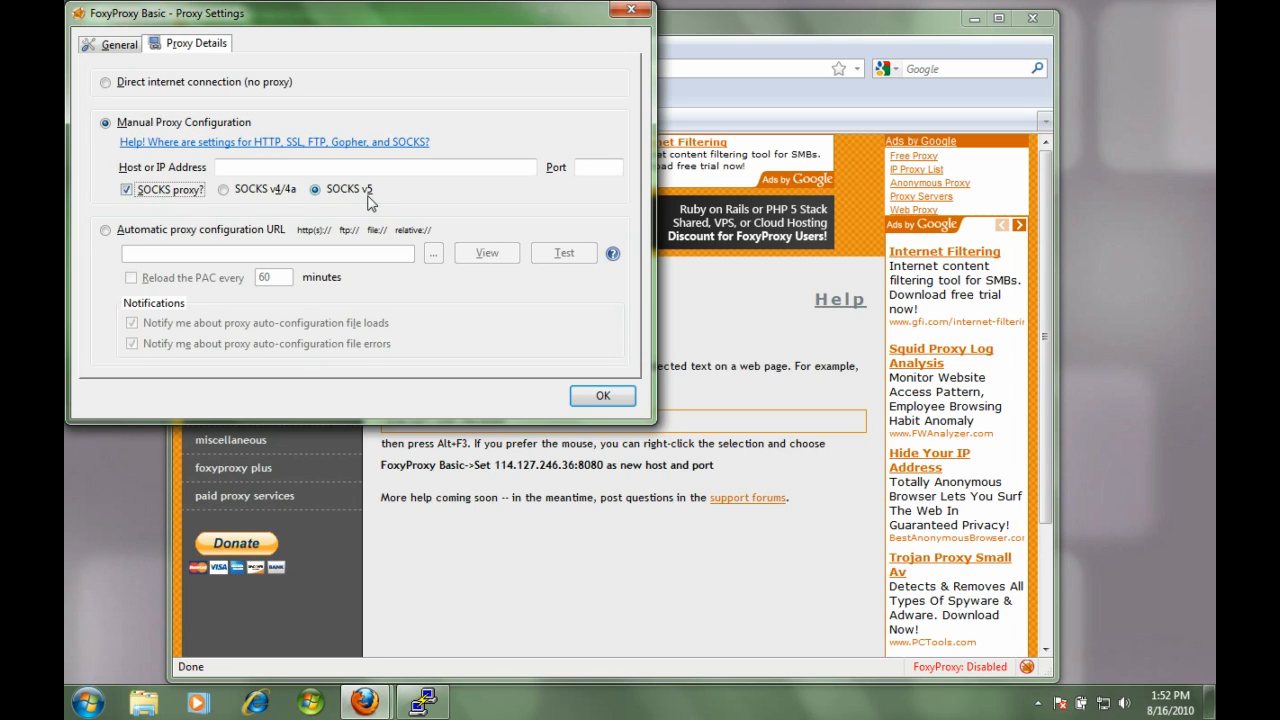
{"action": "left_click", "coordinate": [272, 167]}
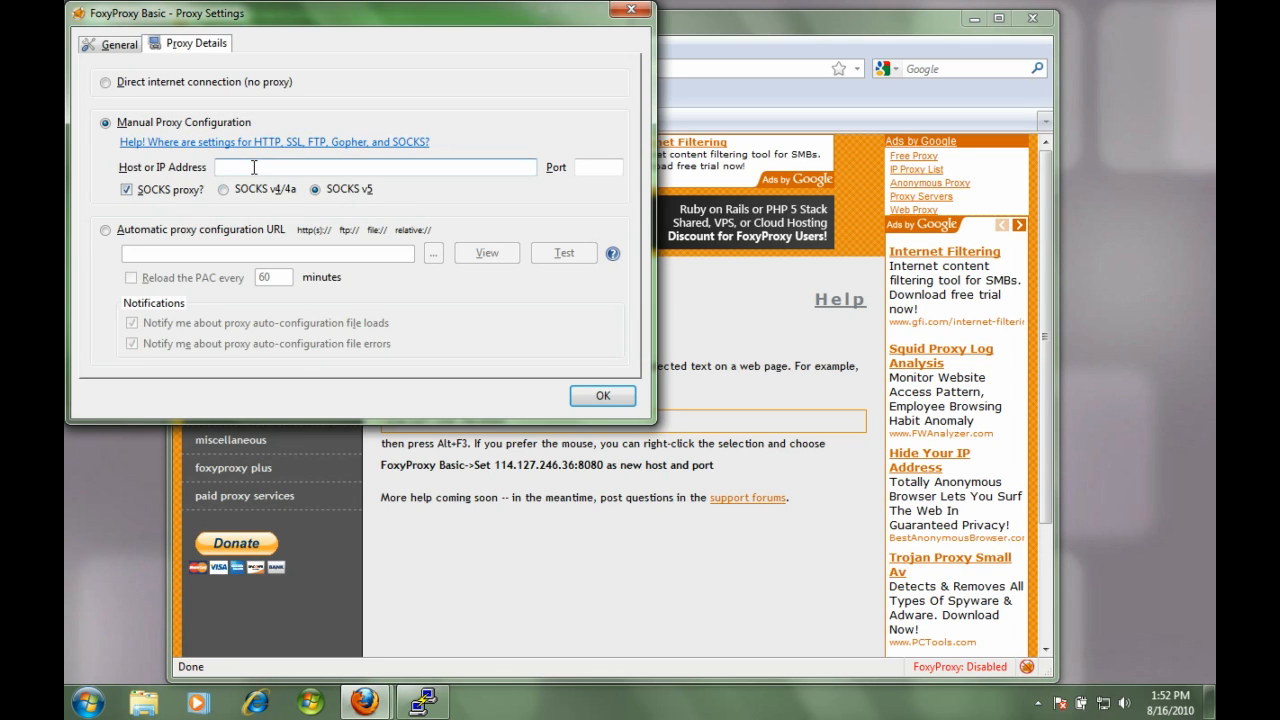
{"action": "type", "text": "127.0."}
{"action": "type", "text": "0.1"}
{"action": "key", "text": "Tab"}
{"action": "type", "text": "5080"}
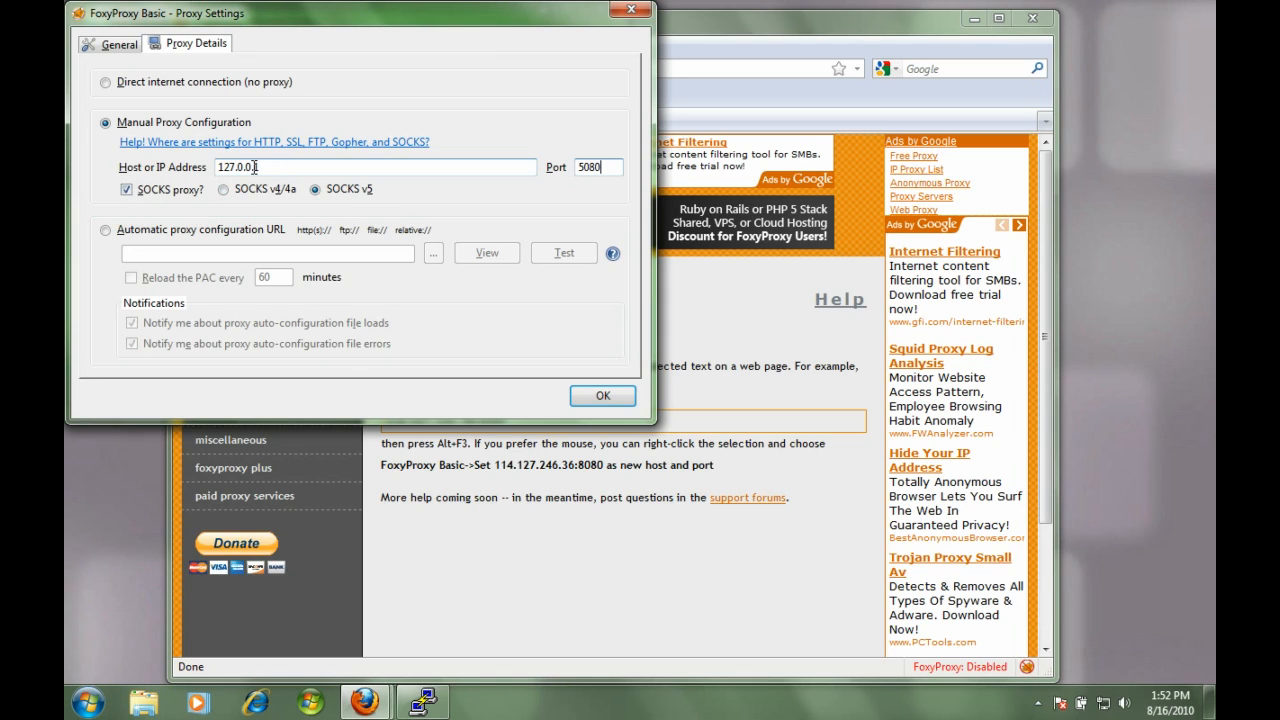
{"action": "left_click", "coordinate": [600, 398]}
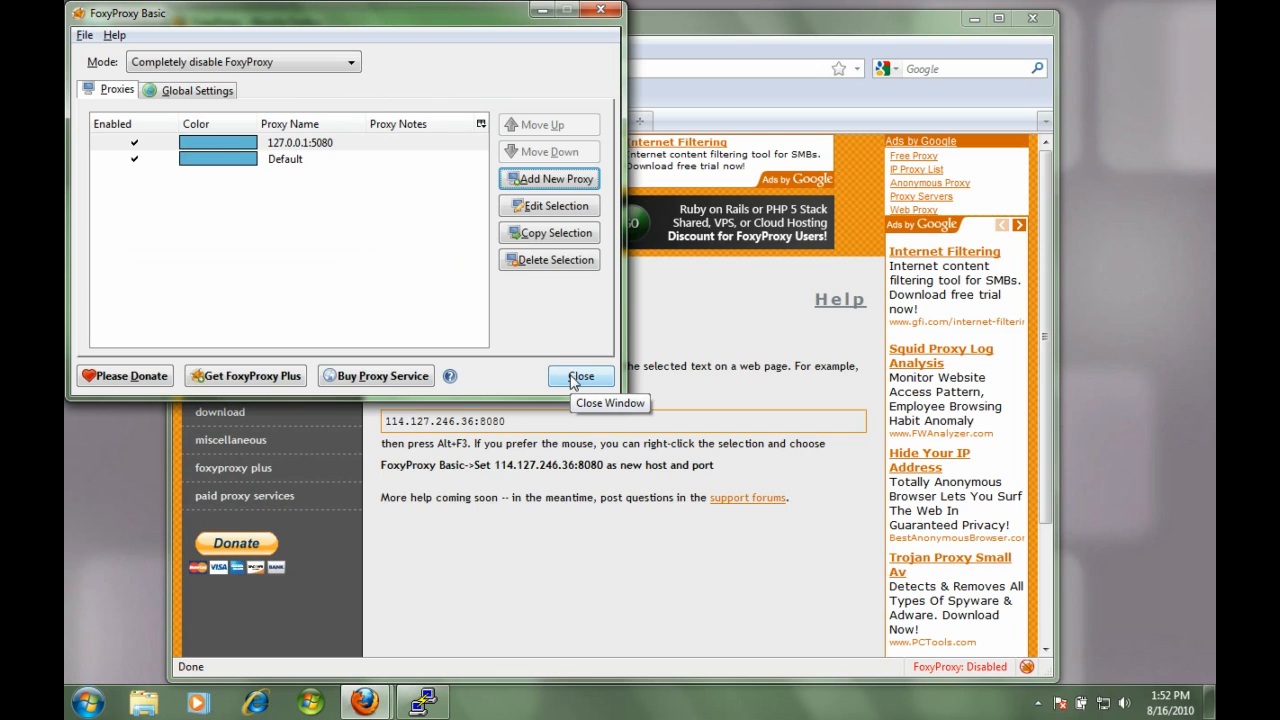
Close the FoxyProxy settings and visit youtube.com, reaching the Websense Access Denied page
{"action": "left_click", "coordinate": [574, 380]}
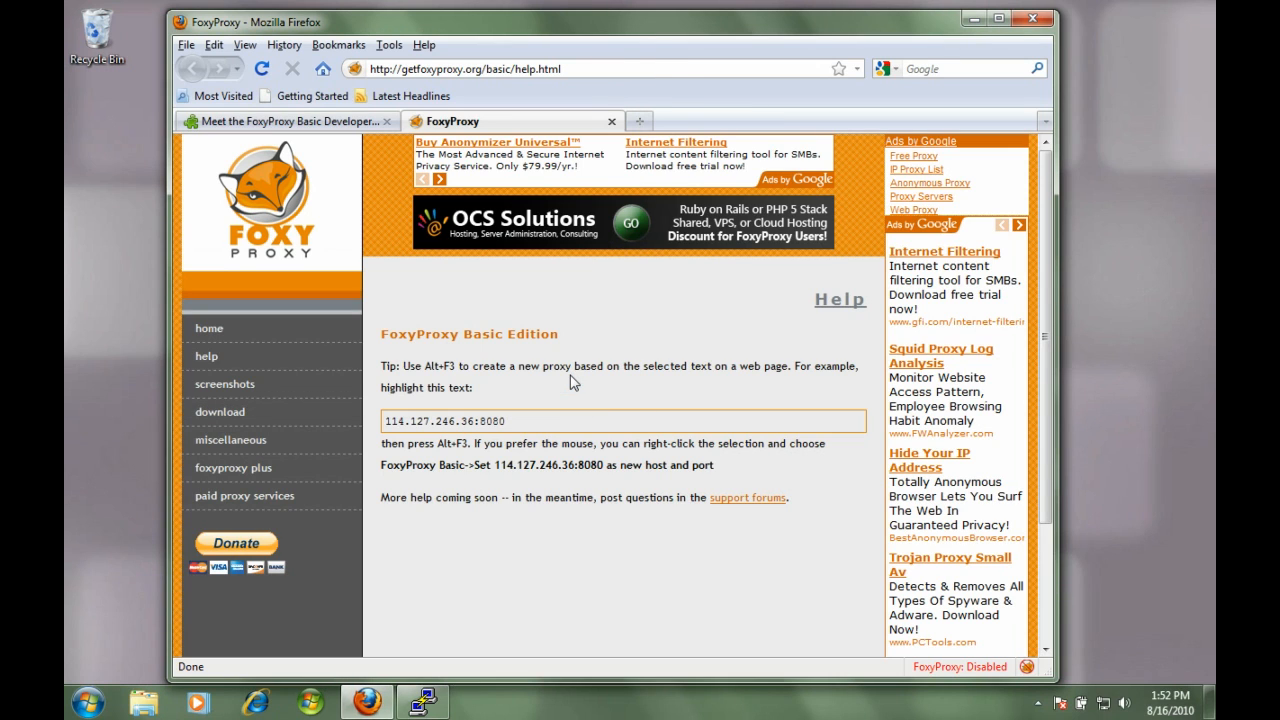
{"action": "left_click", "coordinate": [600, 68]}
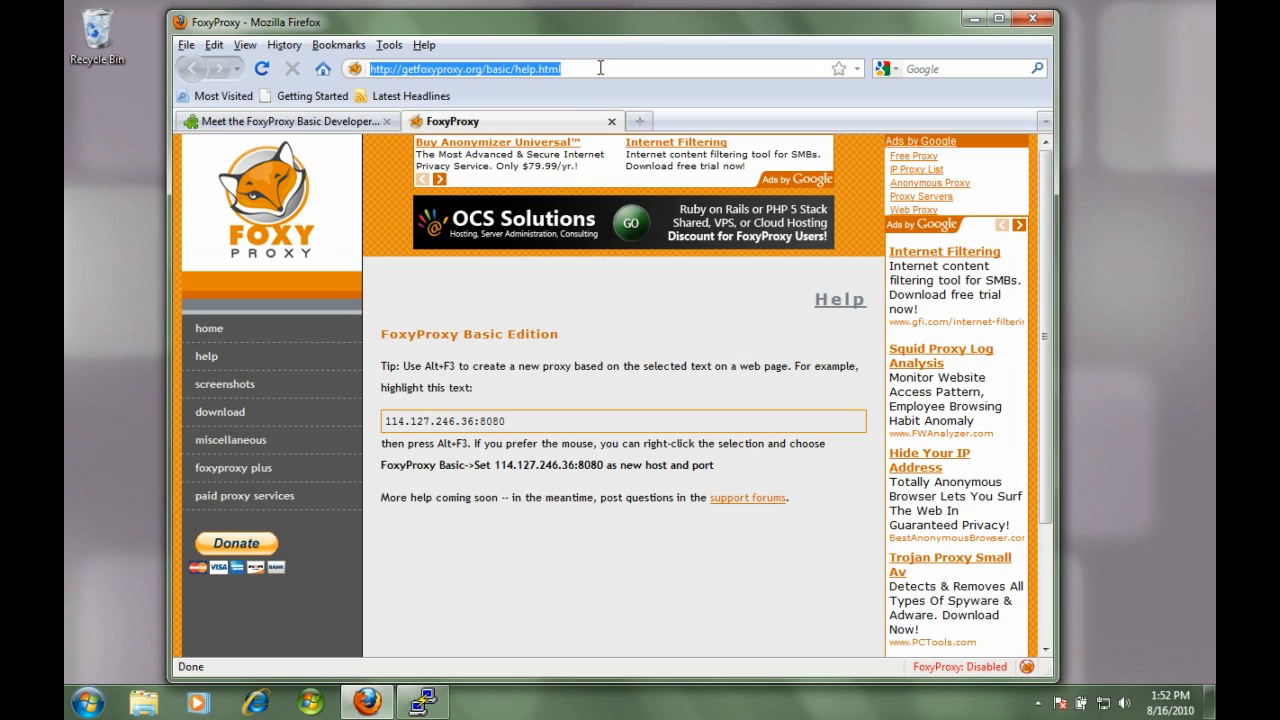
{"action": "type", "text": "you"}
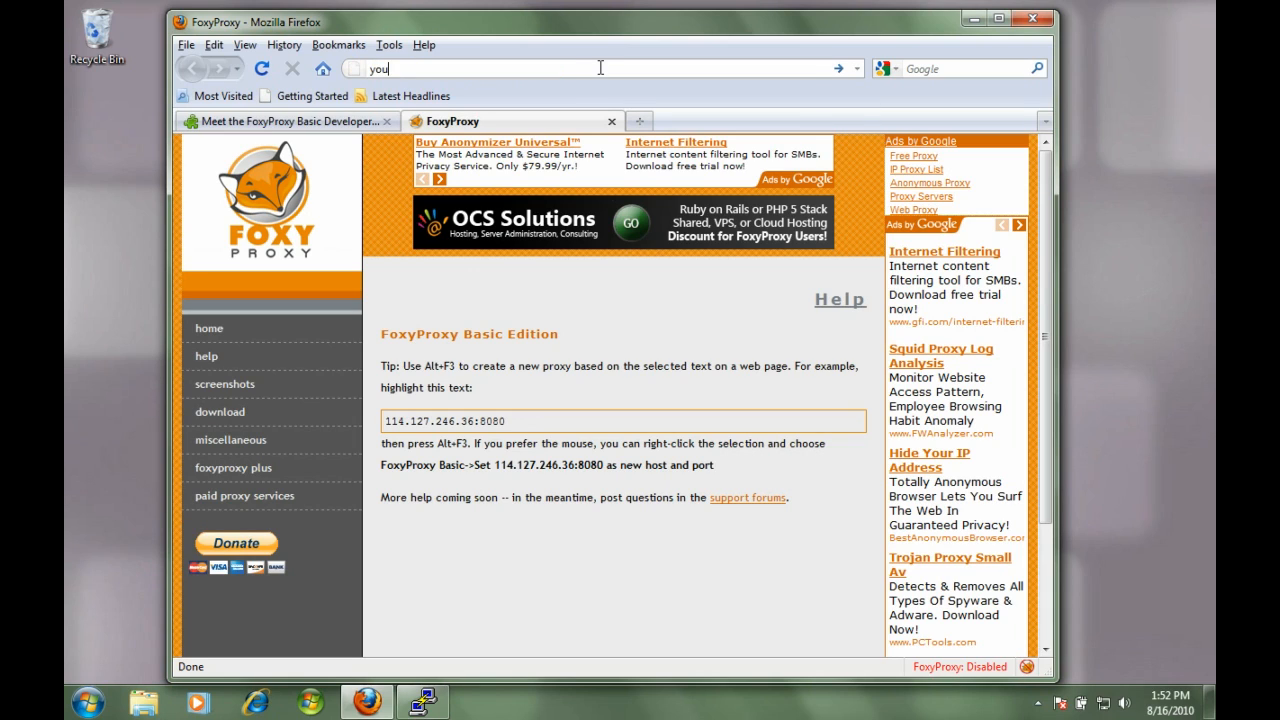
{"action": "type", "text": "tube.com"}
{"action": "key", "text": "Return"}
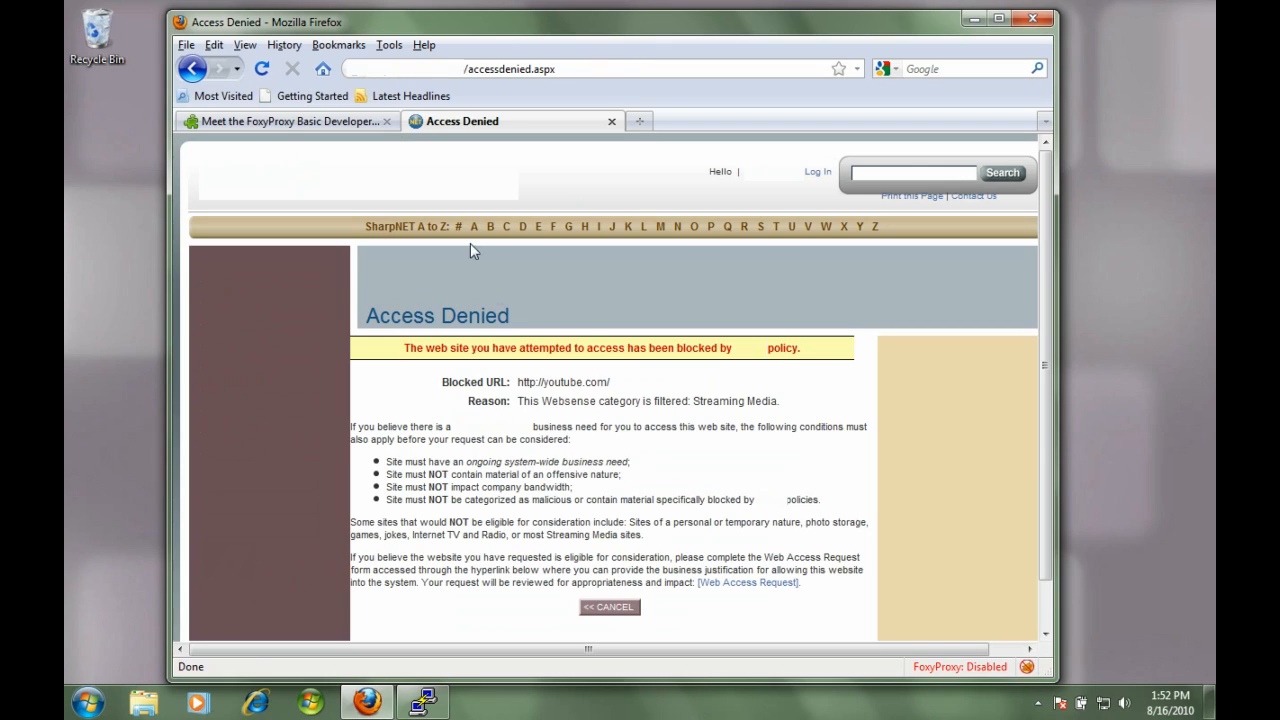
Switch FoxyProxy to use the 127.0.0.1:5080 proxy for all URLs
{"action": "left_click", "coordinate": [389, 45]}
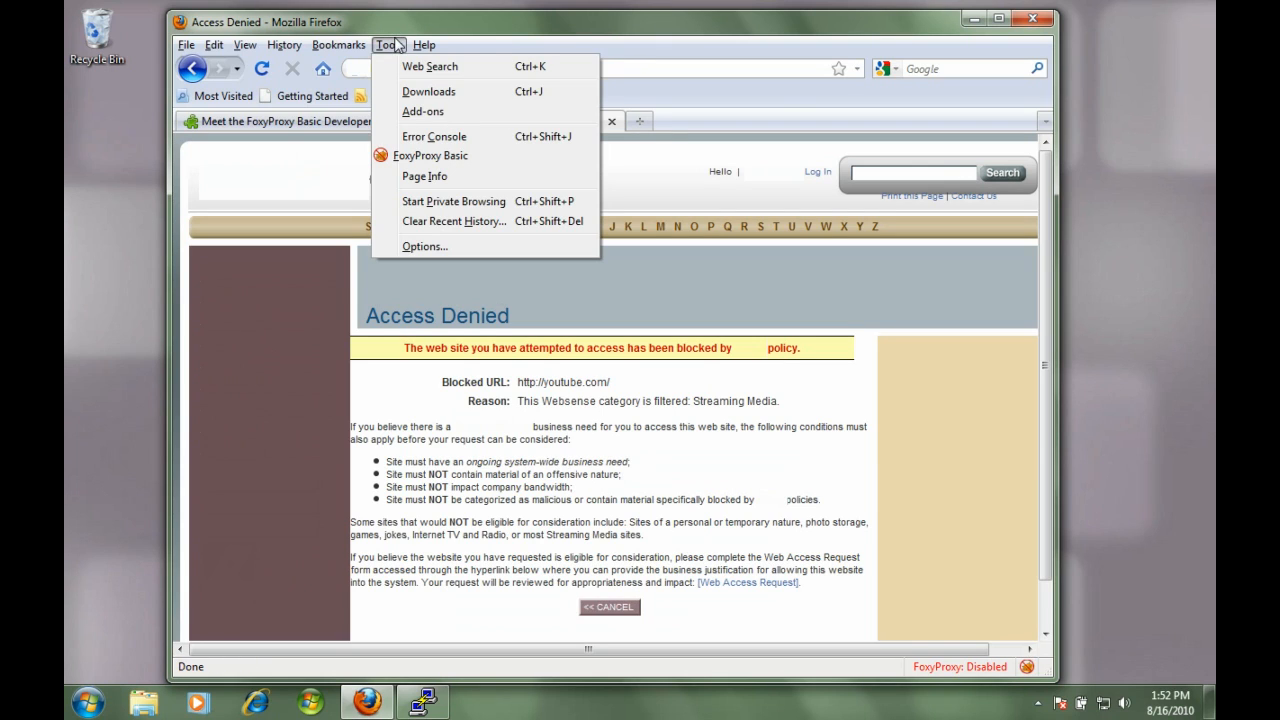
{"action": "mouse_move", "coordinate": [430, 156]}
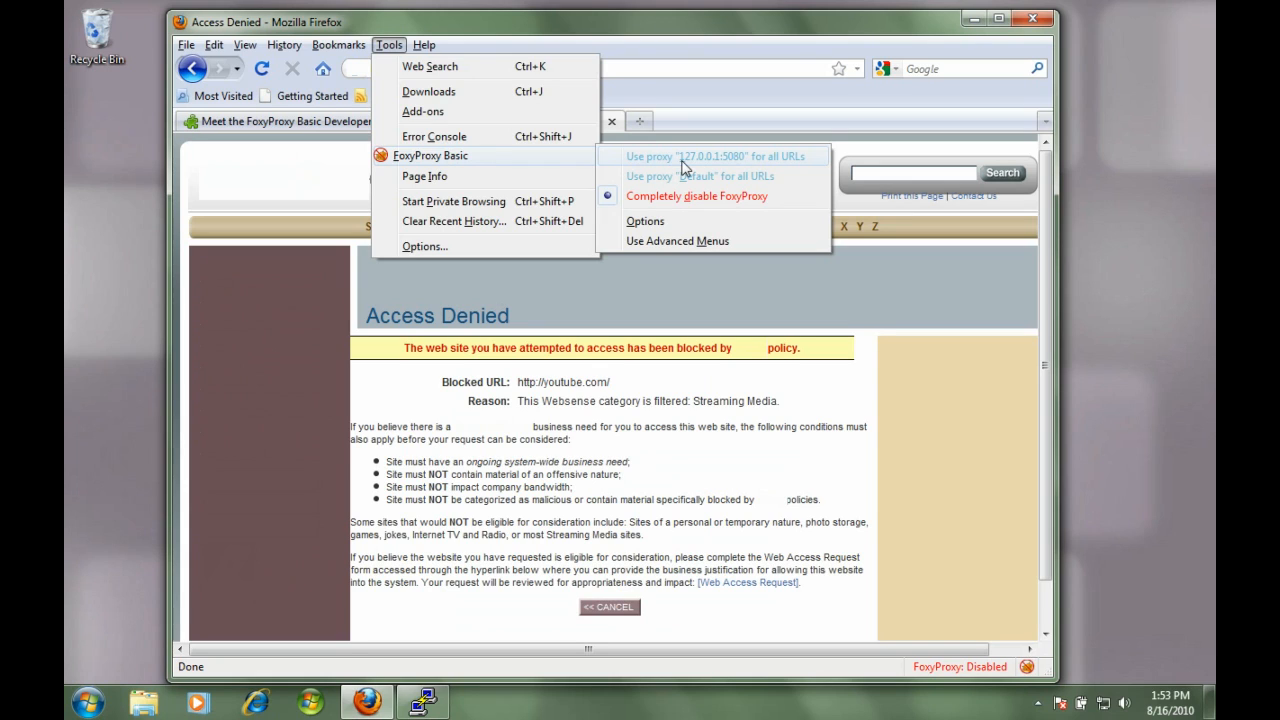
{"action": "left_click", "coordinate": [747, 160]}
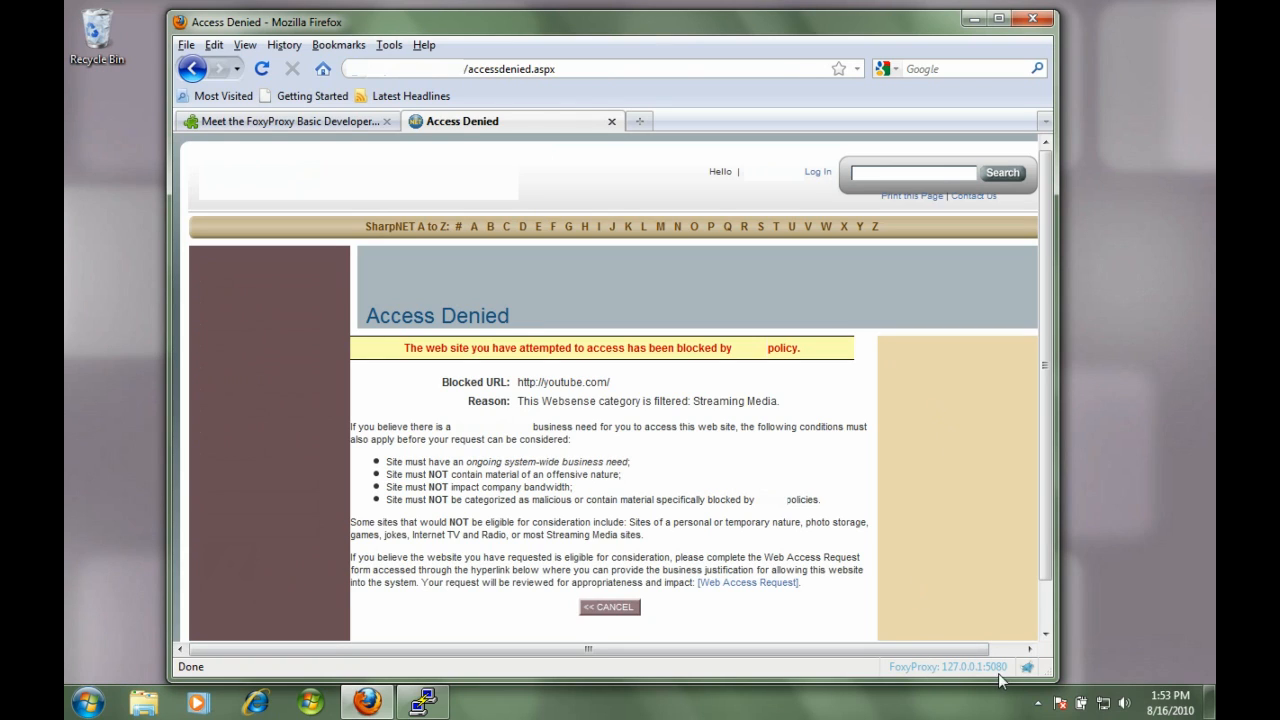
{"action": "left_click", "coordinate": [589, 68]}
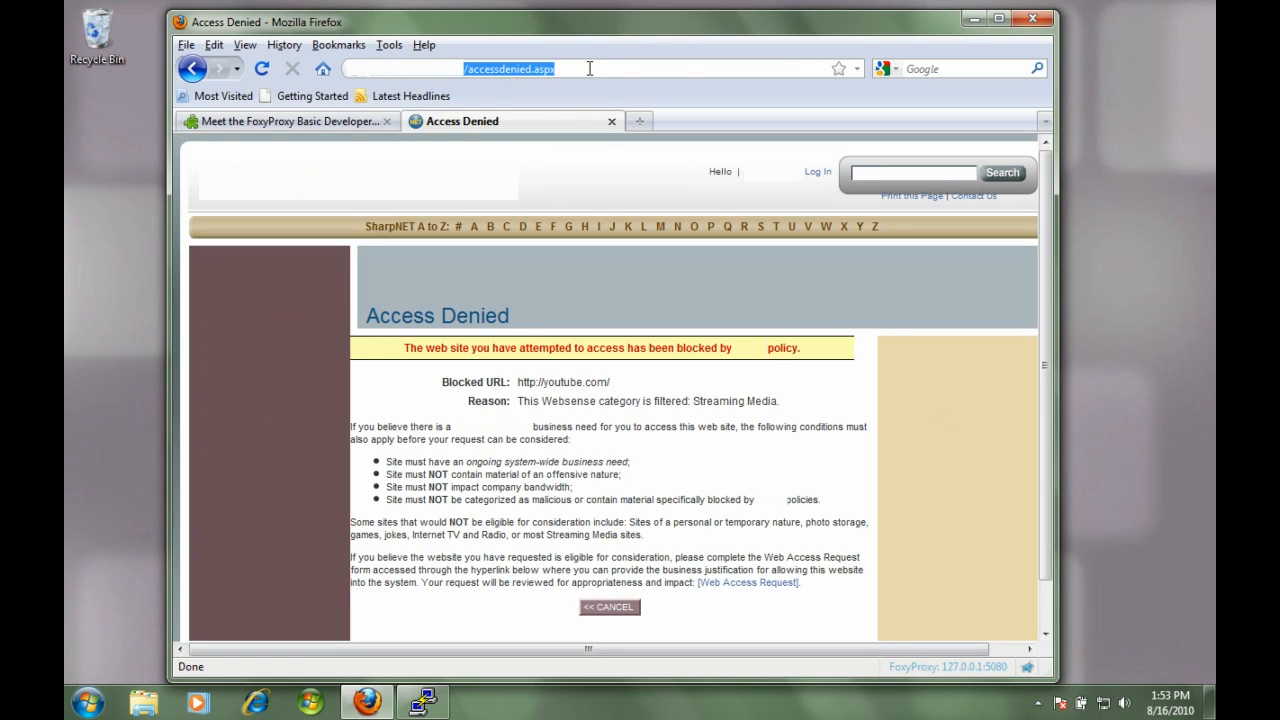
{"action": "type", "text": "htt"}
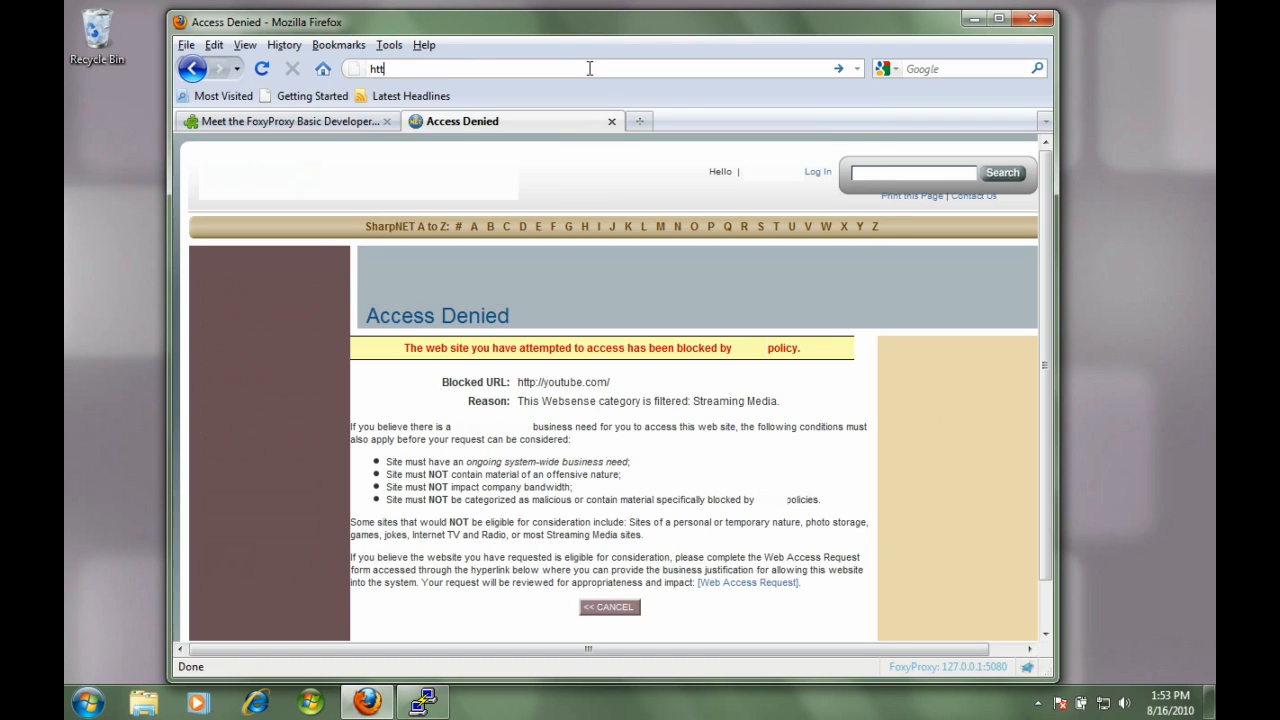
{"action": "type", "text": "p://you"}
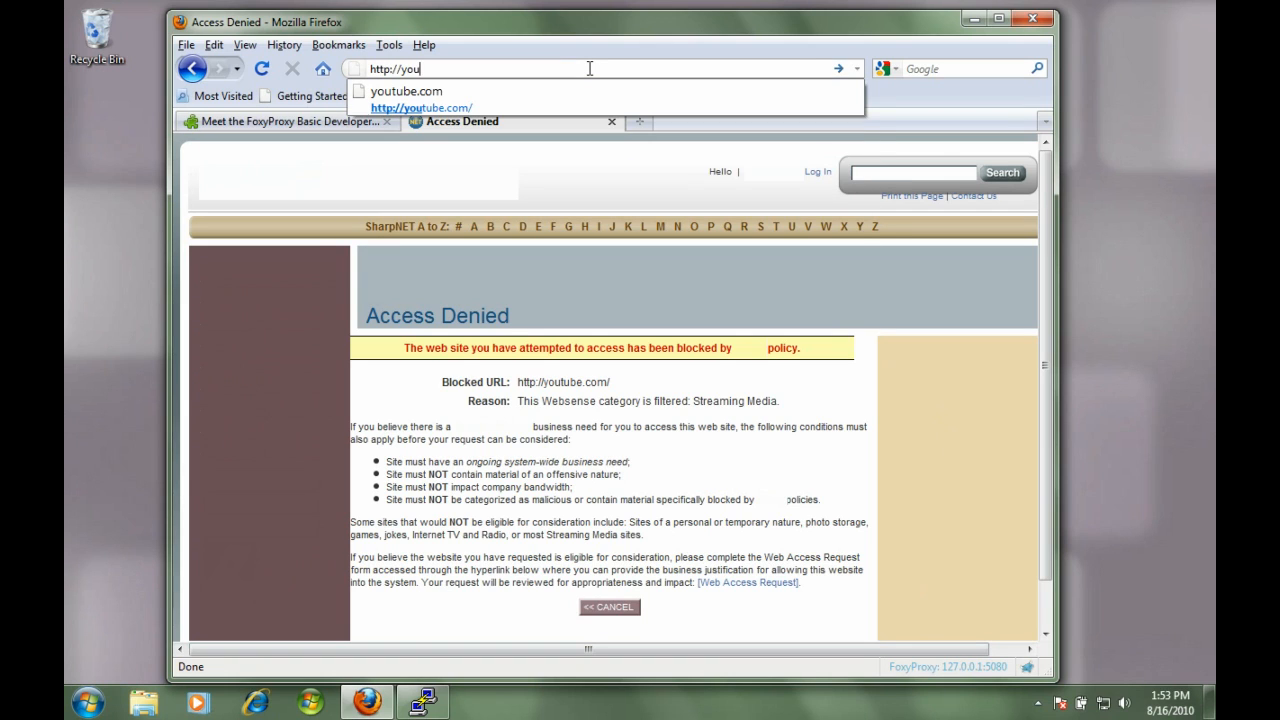
{"action": "type", "text": "tube.com"}
{"action": "key", "text": "Return"}
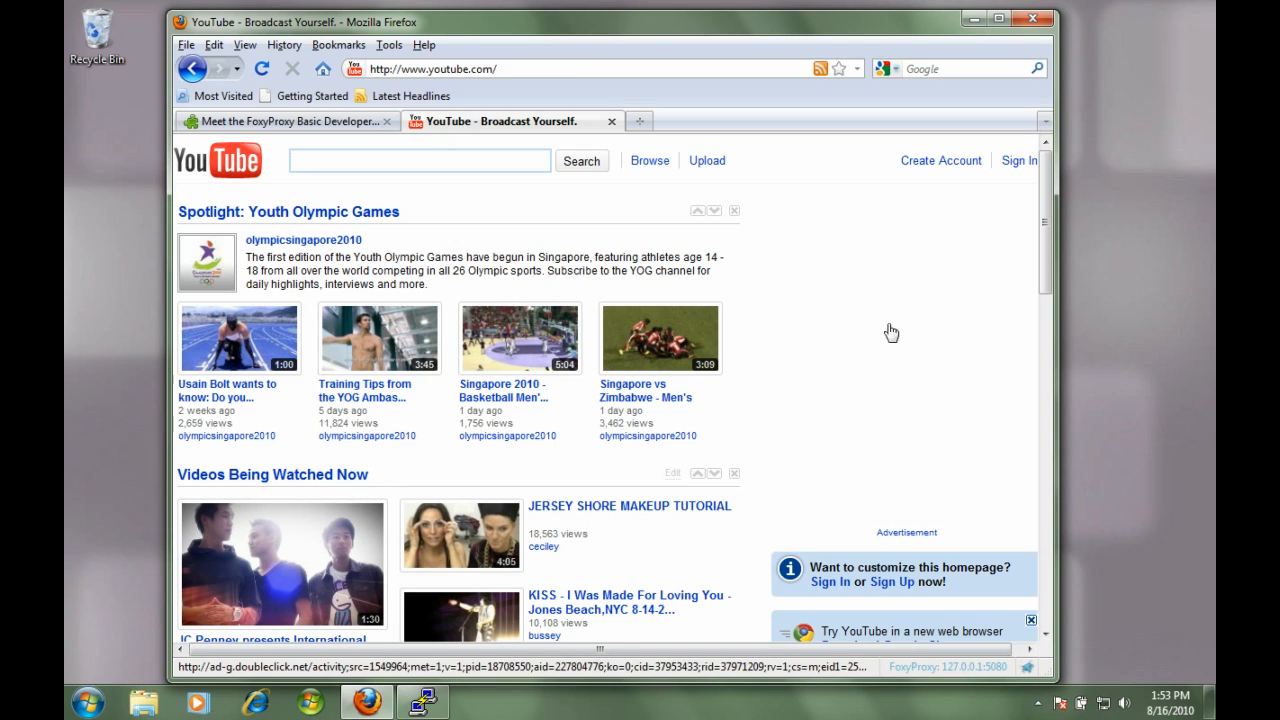
{"action": "left_click", "coordinate": [390, 45]}
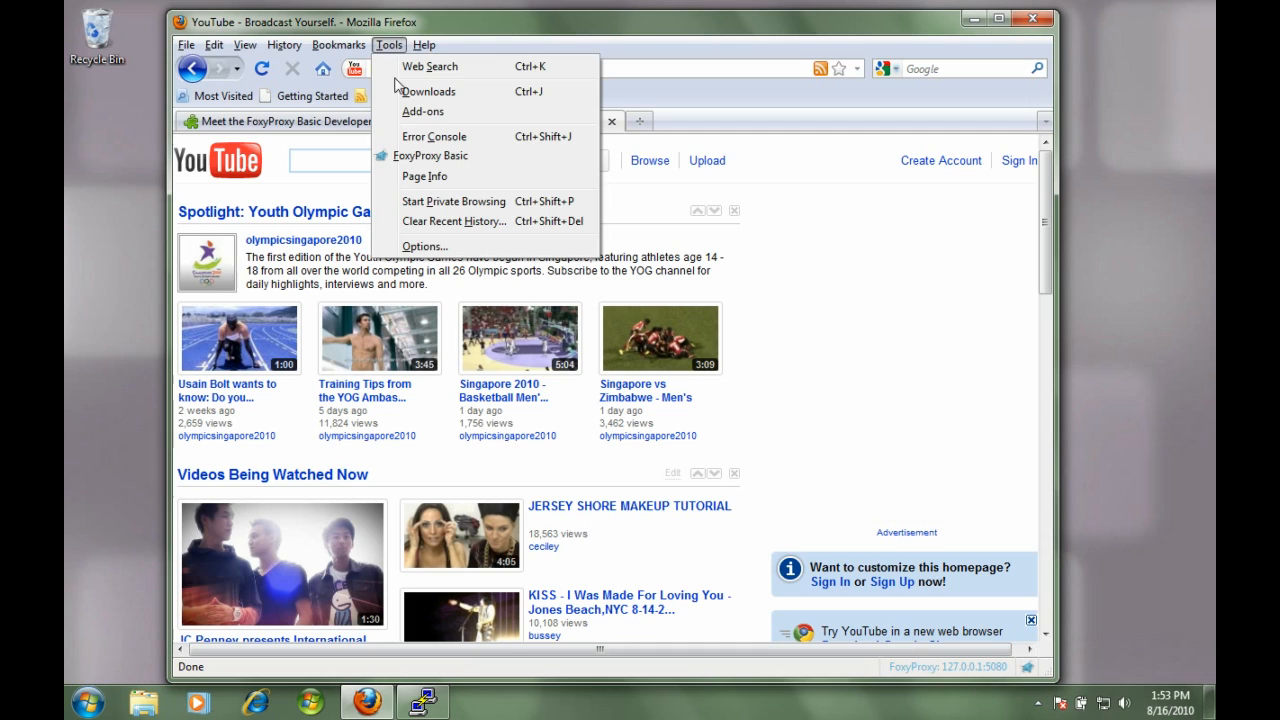
{"action": "mouse_move", "coordinate": [430, 156]}
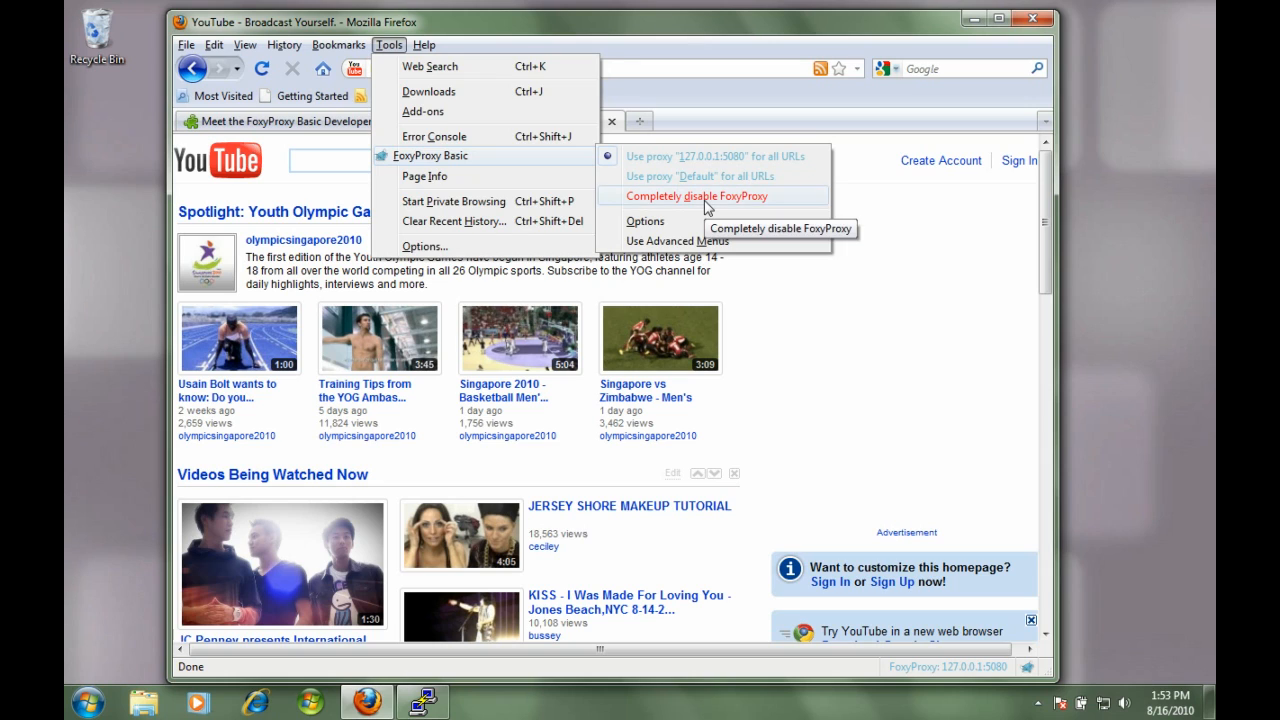
Completely disable FoxyProxy, reload YouTube to see it blocked again, then close Firefox
{"action": "left_click", "coordinate": [707, 199]}
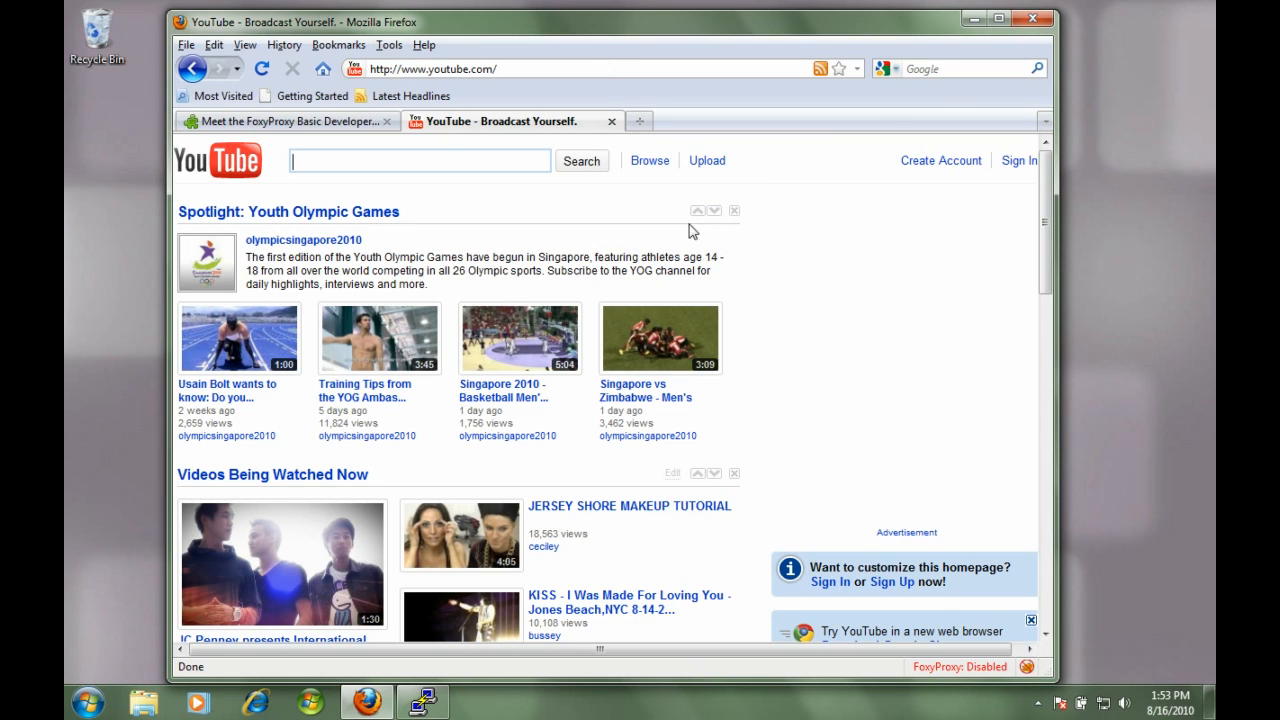
{"action": "left_click", "coordinate": [537, 70]}
{"action": "key", "text": "Return"}
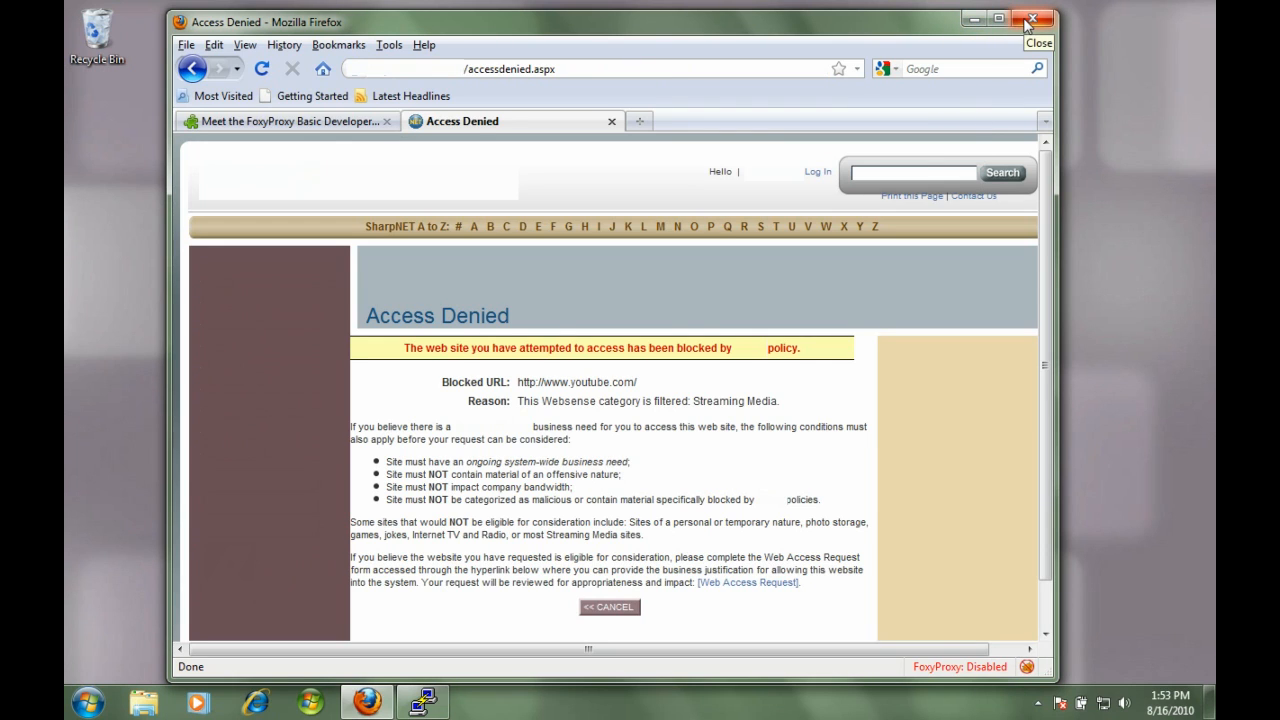
{"action": "left_click", "coordinate": [1032, 20]}
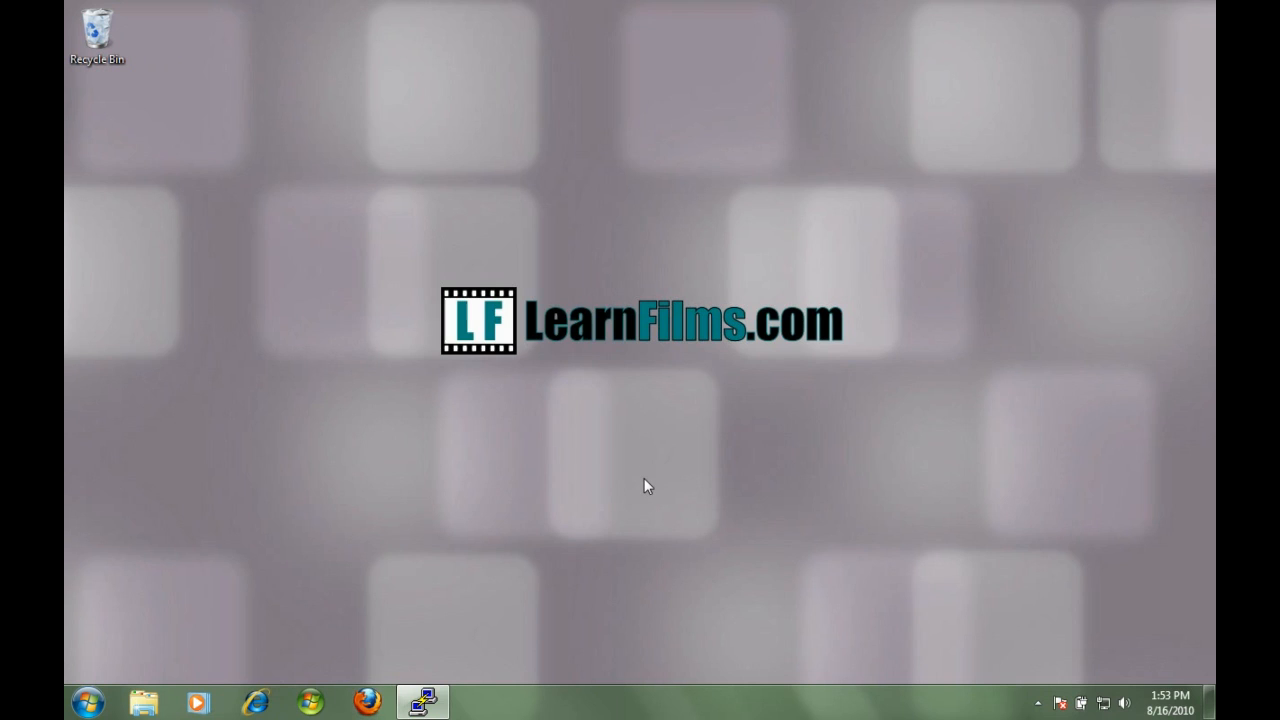